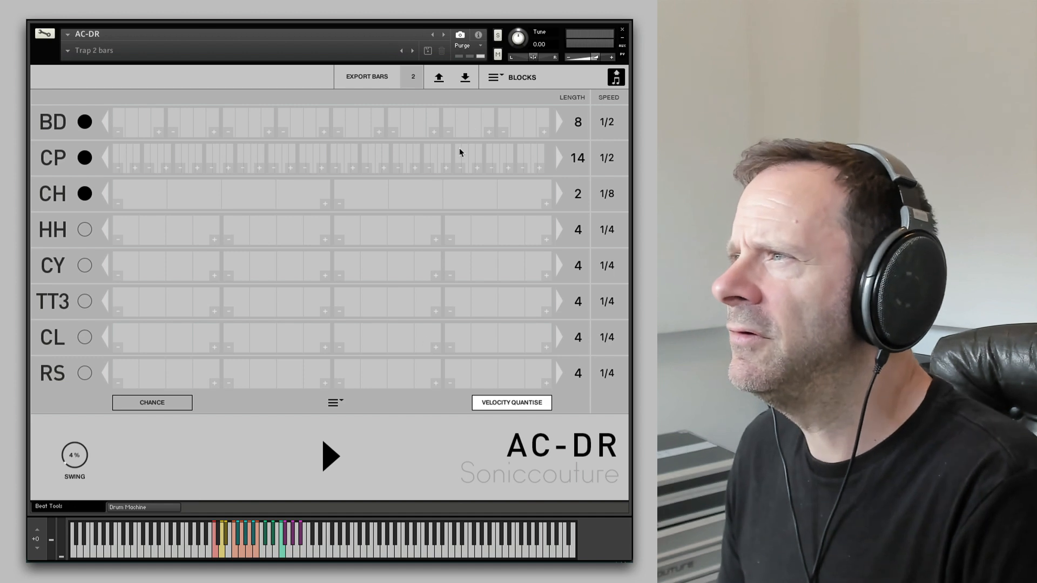
- Switch the sequencer to Blocks mode and load the 4/4 in 16ths template
{"action": "left_click", "coordinate": [496, 79]}
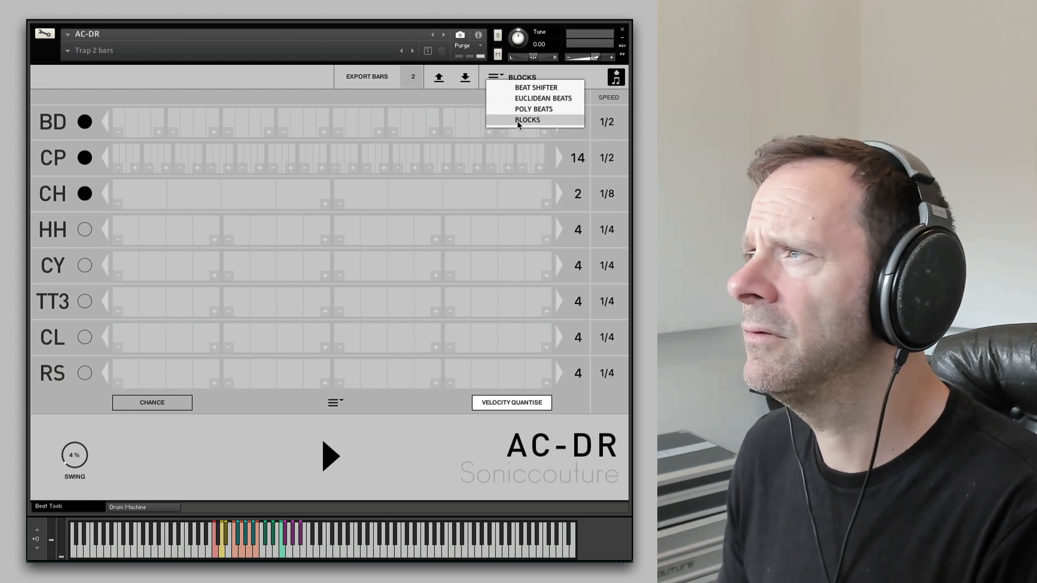
{"action": "left_click", "coordinate": [517, 121]}
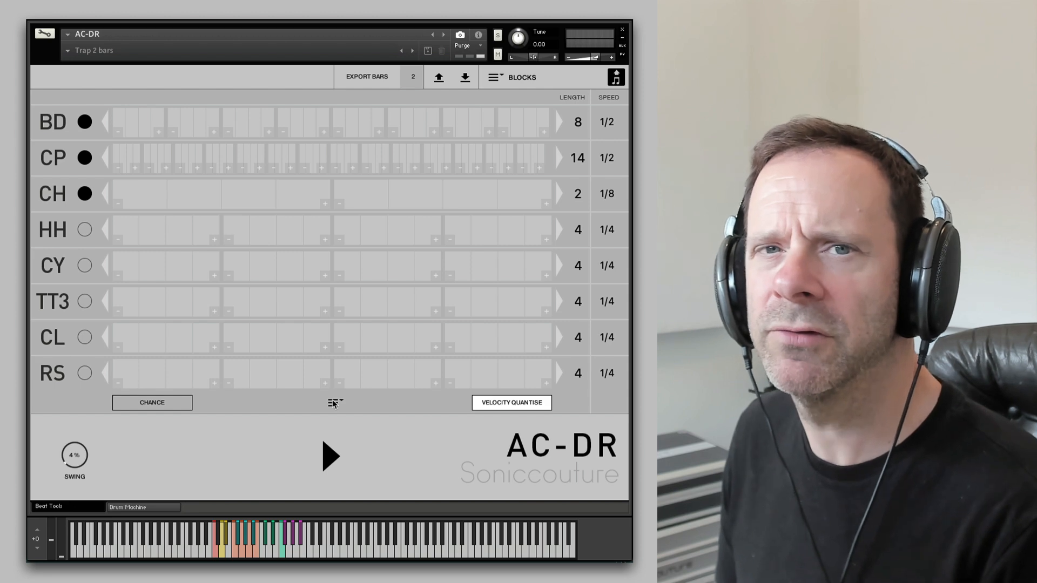
{"action": "left_click", "coordinate": [334, 406]}
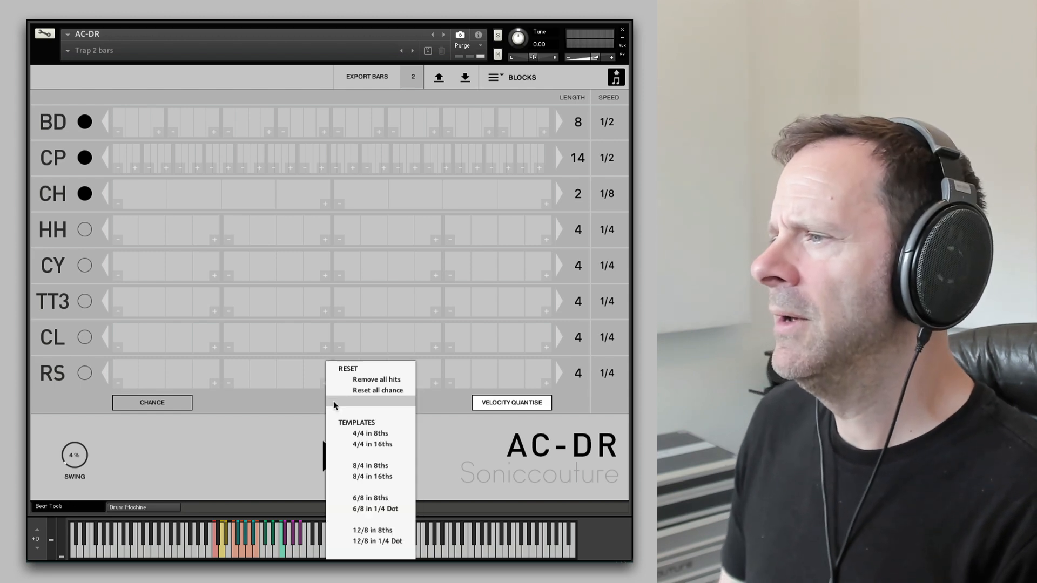
{"action": "left_click", "coordinate": [311, 414]}
{"action": "left_click", "coordinate": [333, 403]}
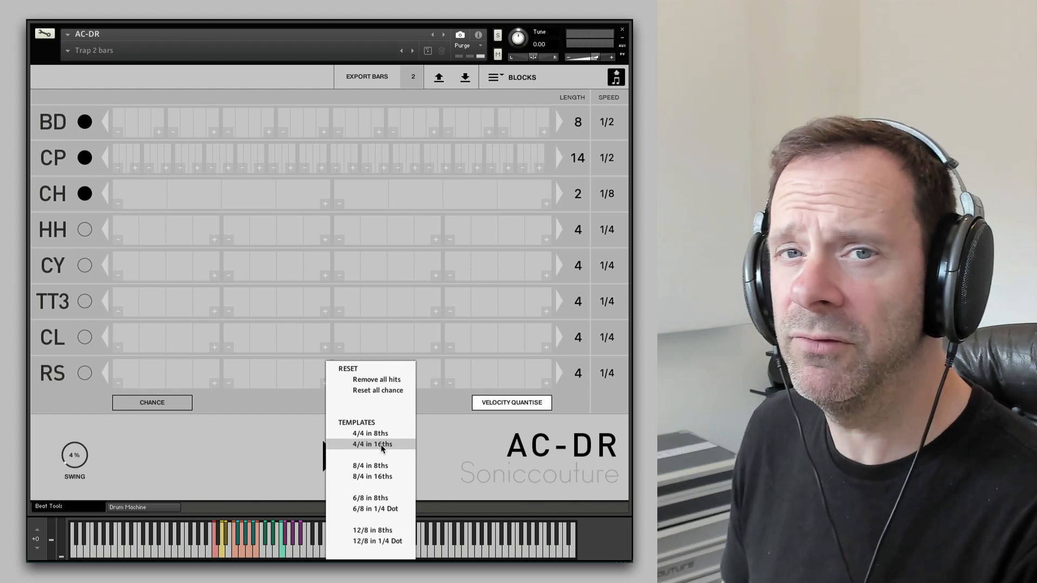
{"action": "left_click", "coordinate": [382, 448]}
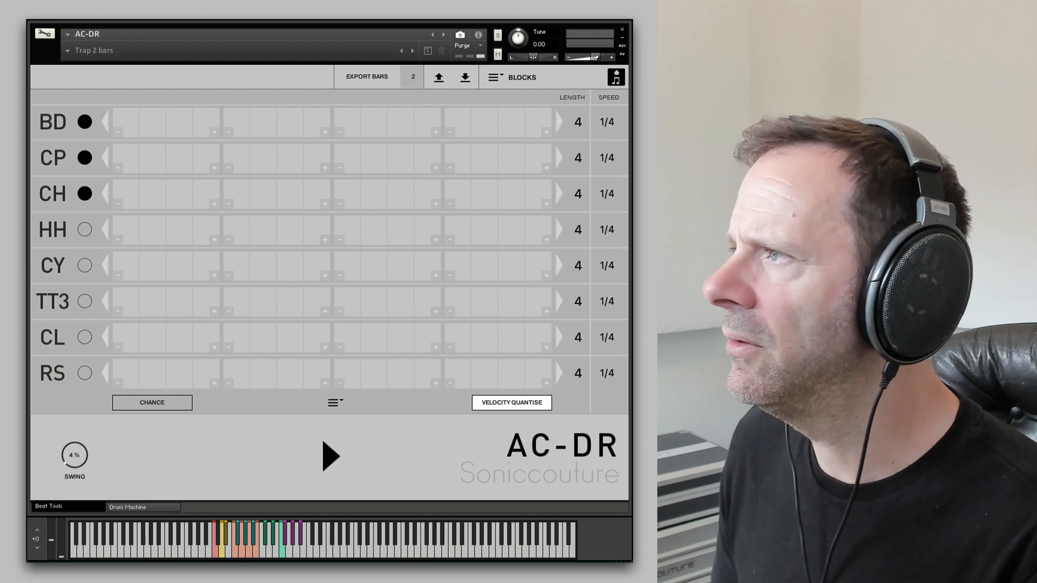
- Add kick hits in the first and third blocks and clap hits in the second and fourth blocks, then audition the beat
{"action": "left_click", "coordinate": [317, 452]}
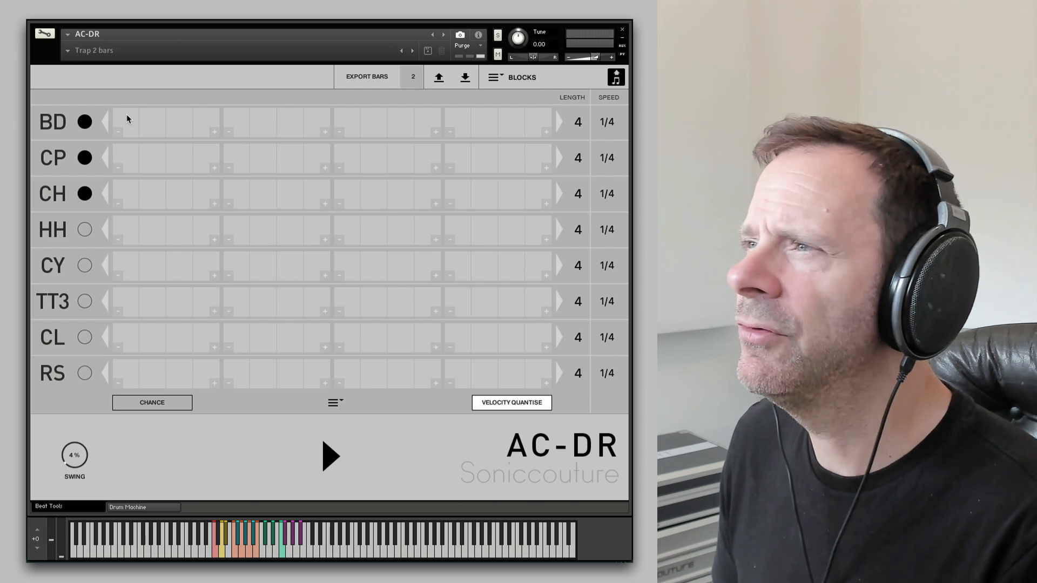
{"action": "left_click", "coordinate": [127, 119]}
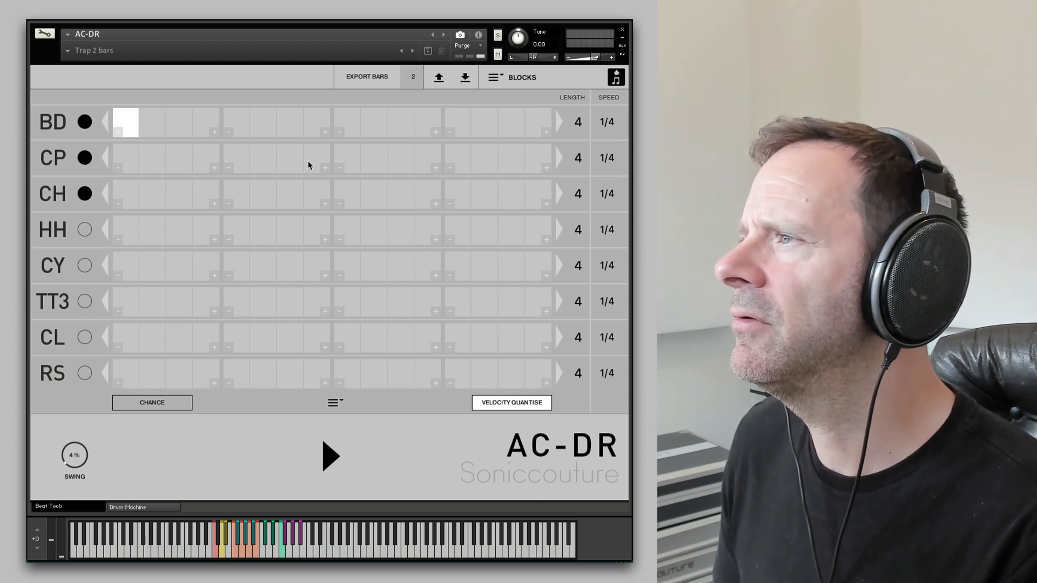
{"action": "left_click", "coordinate": [400, 116]}
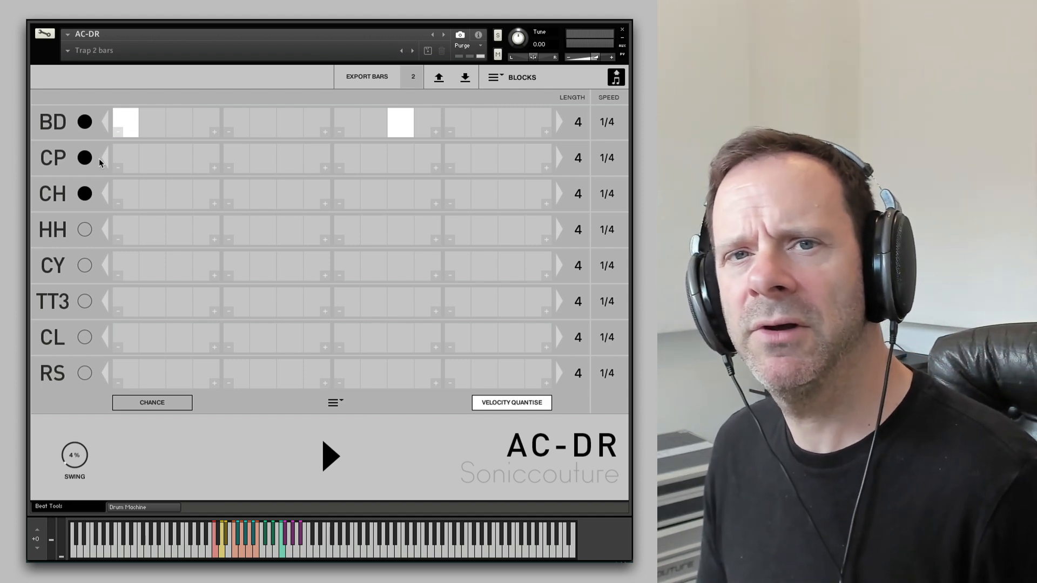
{"action": "left_click", "coordinate": [235, 155]}
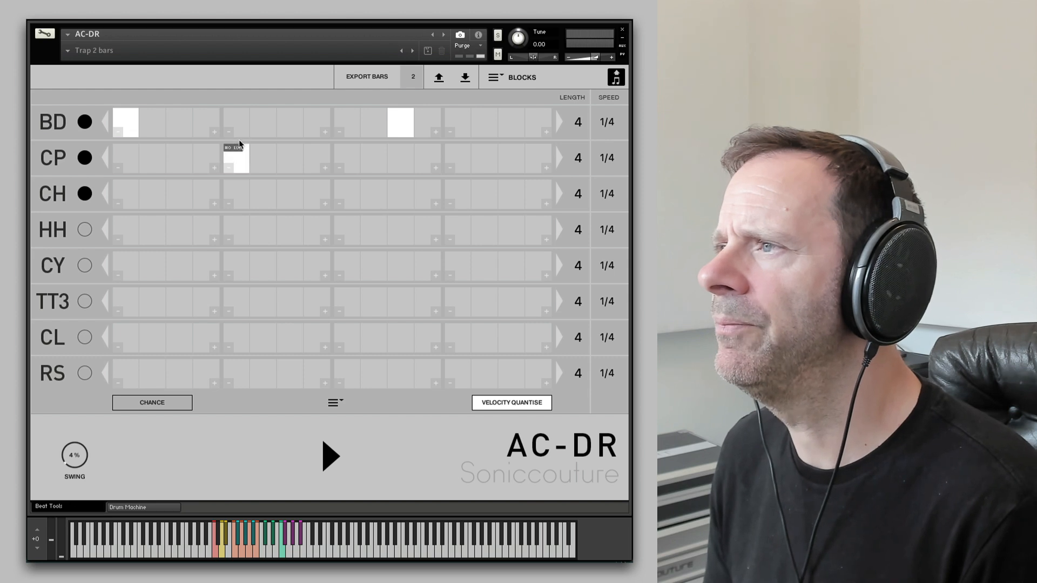
{"action": "left_click", "coordinate": [454, 153]}
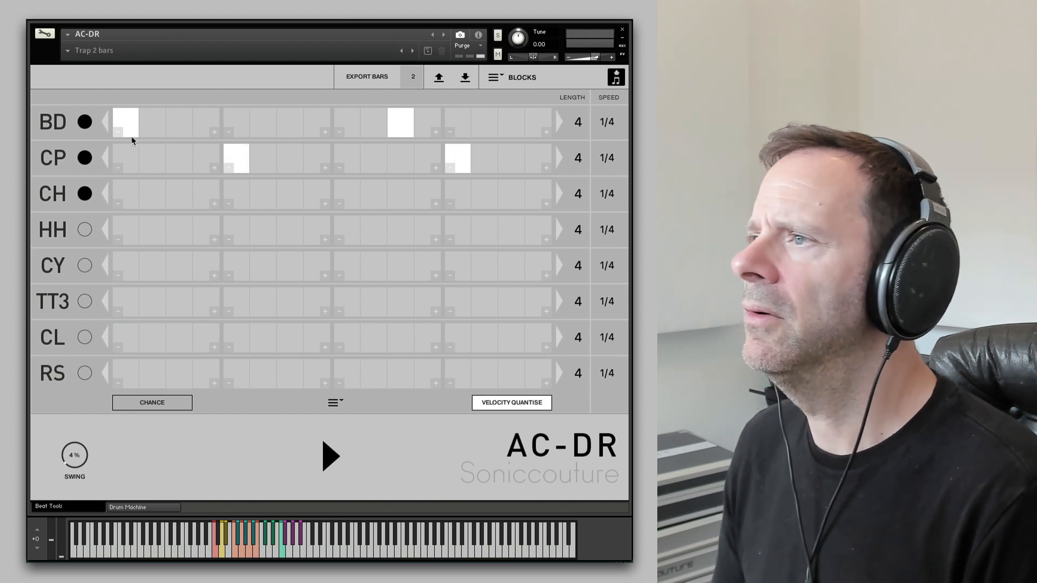
{"action": "left_click", "coordinate": [331, 457]}
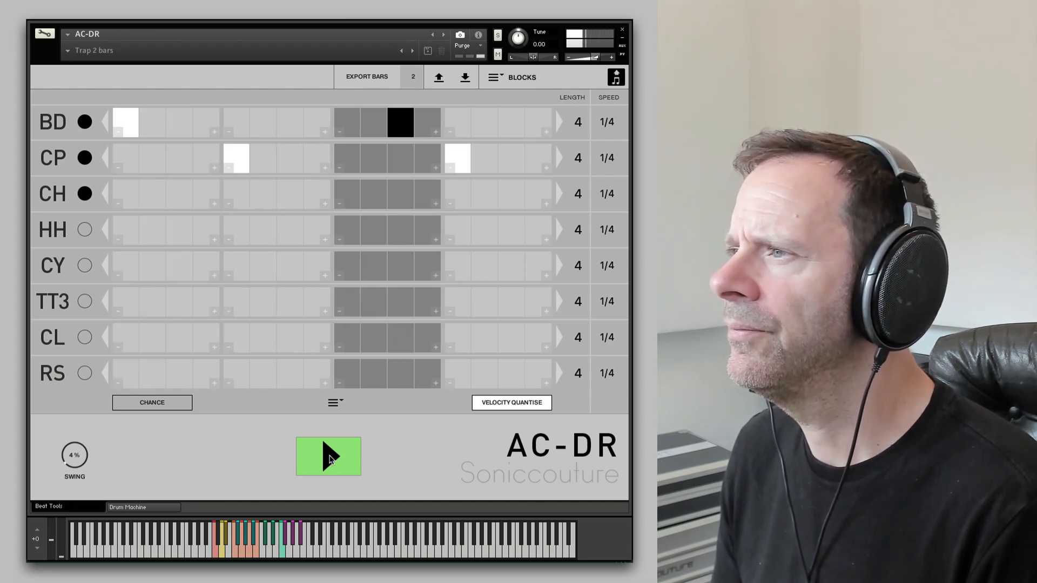
{"action": "left_click", "coordinate": [331, 458]}
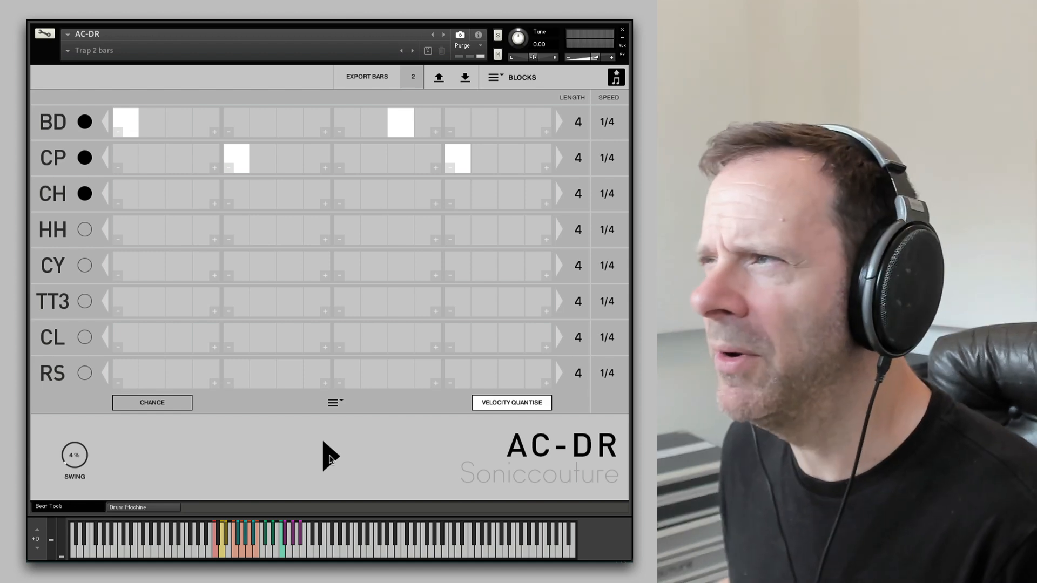
- Add closed hi-hat hits on the first and third steps of every block and audition the beat
{"action": "left_click", "coordinate": [123, 191]}
{"action": "left_click", "coordinate": [174, 190]}
{"action": "left_click", "coordinate": [234, 186]}
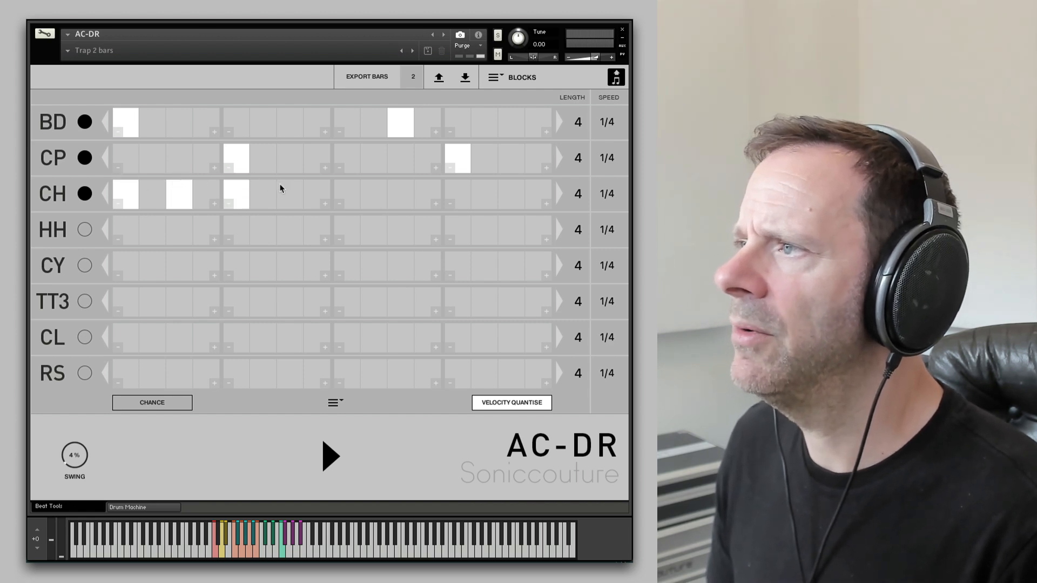
{"action": "left_click", "coordinate": [291, 189]}
{"action": "left_click", "coordinate": [344, 190]}
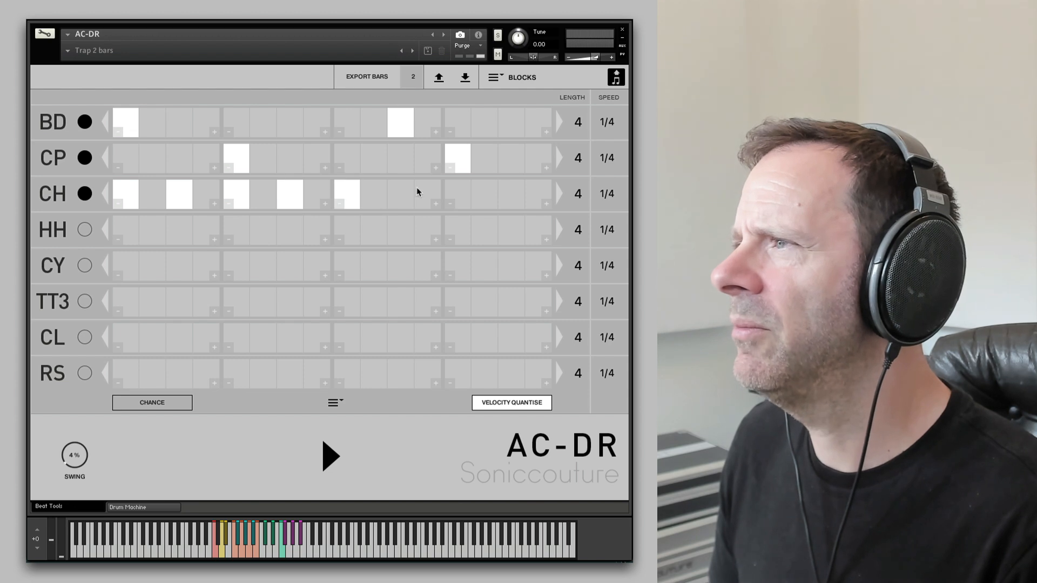
{"action": "left_click", "coordinate": [399, 192]}
{"action": "left_click", "coordinate": [458, 189]}
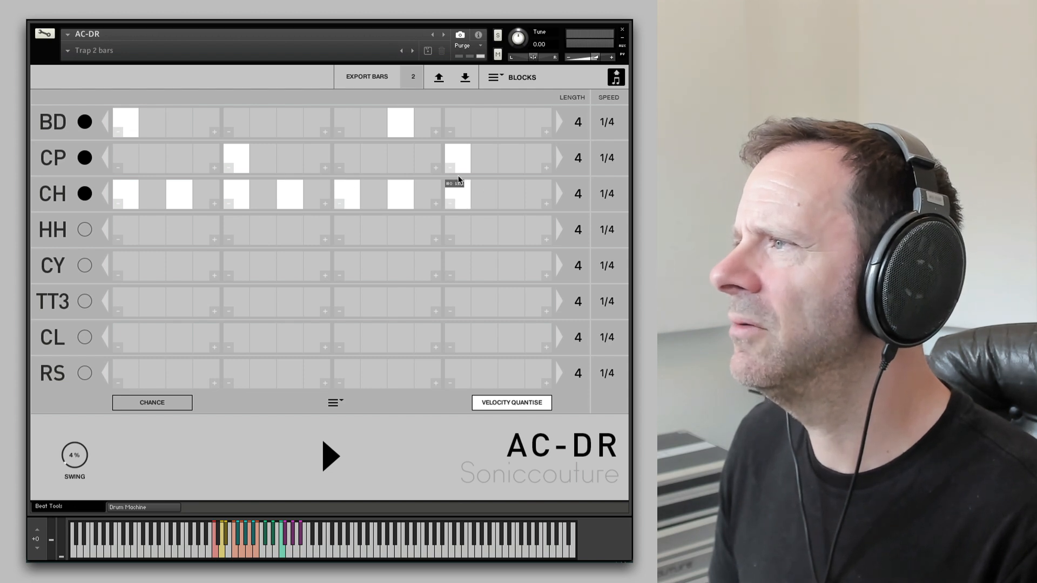
{"action": "left_click", "coordinate": [512, 187]}
{"action": "left_click", "coordinate": [331, 451]}
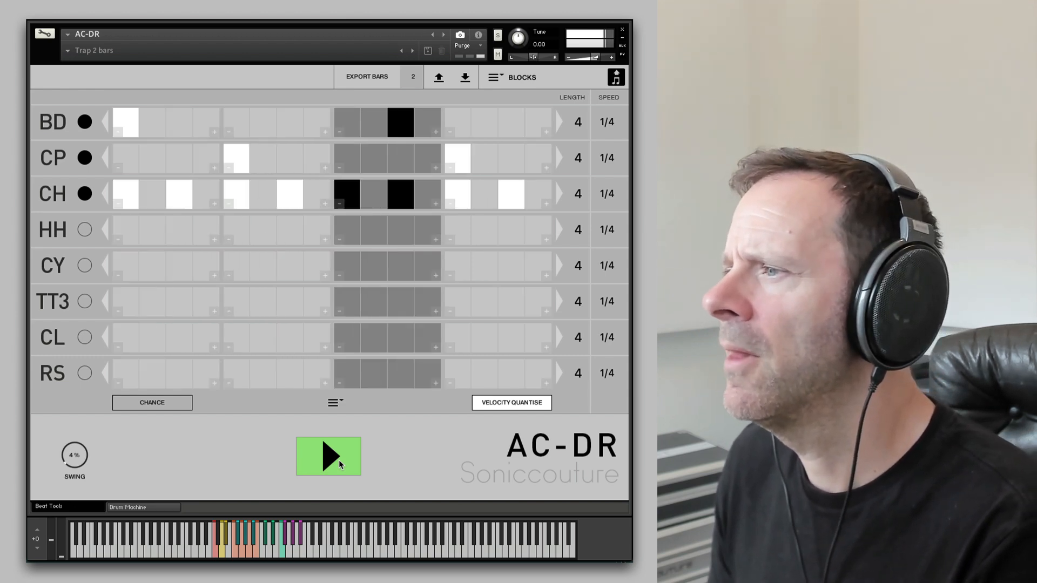
{"action": "left_click", "coordinate": [340, 464]}
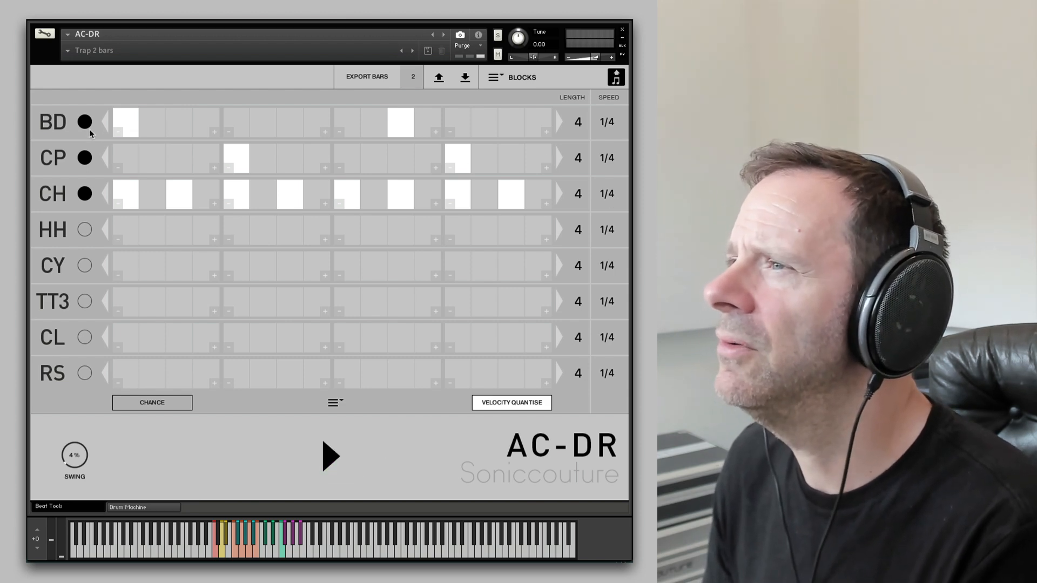
- Set the kick and clap rows' speed to 1/2 and audition the beat
{"action": "left_click", "coordinate": [611, 129]}
{"action": "left_click_drag", "start_coordinate": [604, 161], "coordinate": [606, 224]}
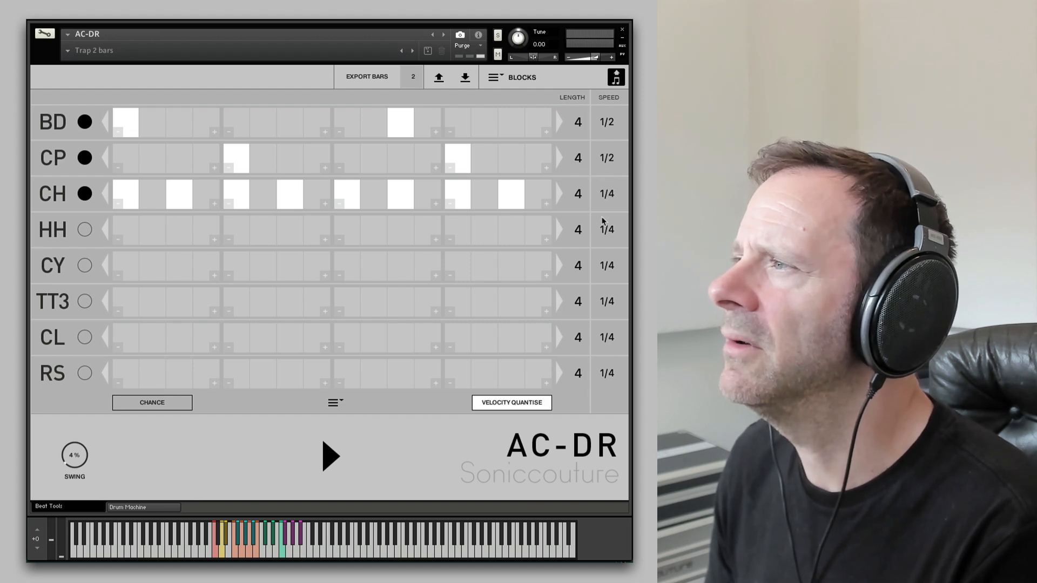
{"action": "left_click", "coordinate": [352, 461]}
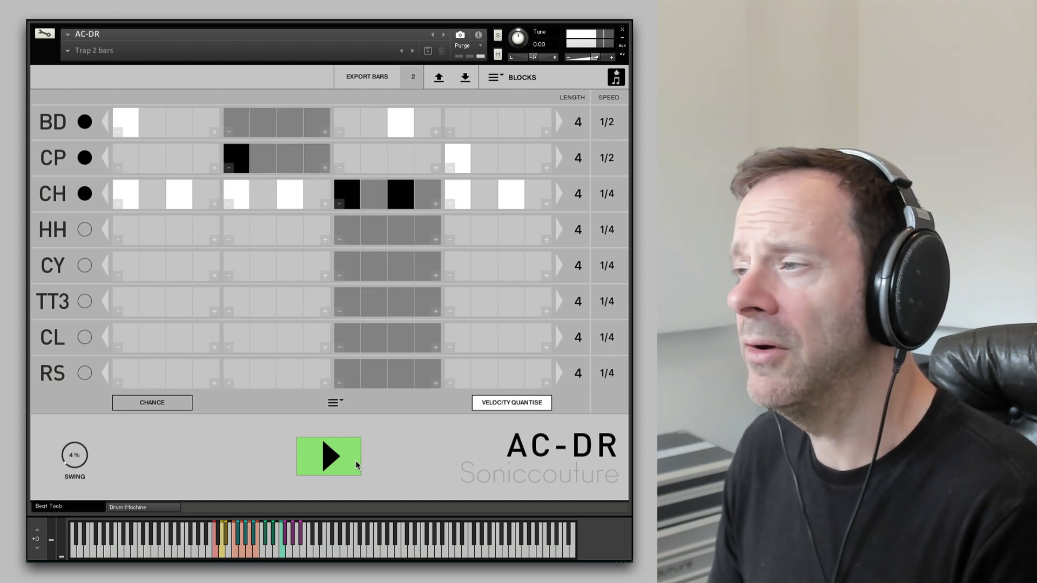
{"action": "left_click", "coordinate": [356, 464]}
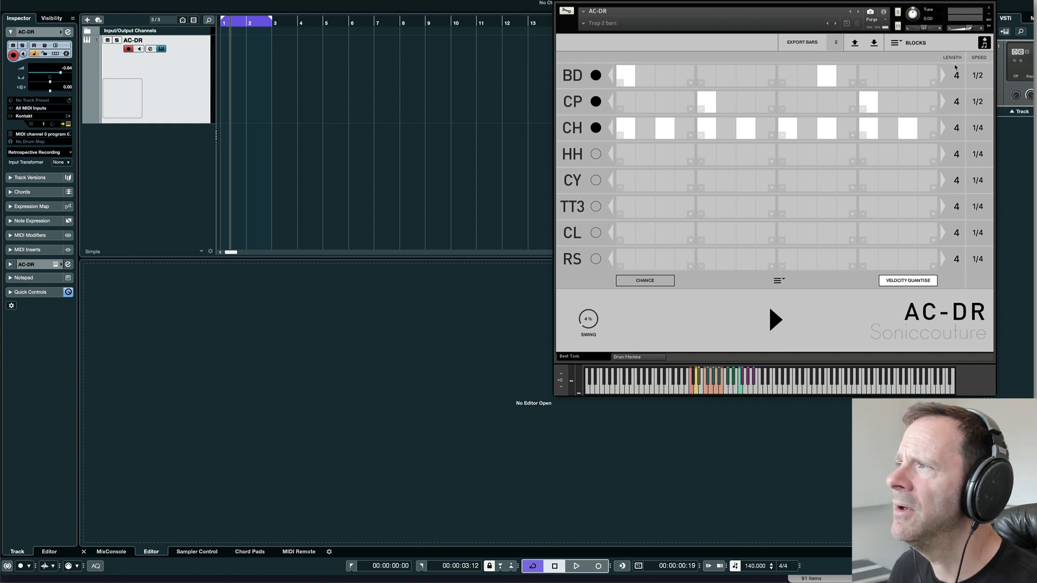
- Drag the pattern into the Cubase track as a MIDI part and open it in the editor
{"action": "left_click_drag", "start_coordinate": [914, 57], "coordinate": [236, 64]}
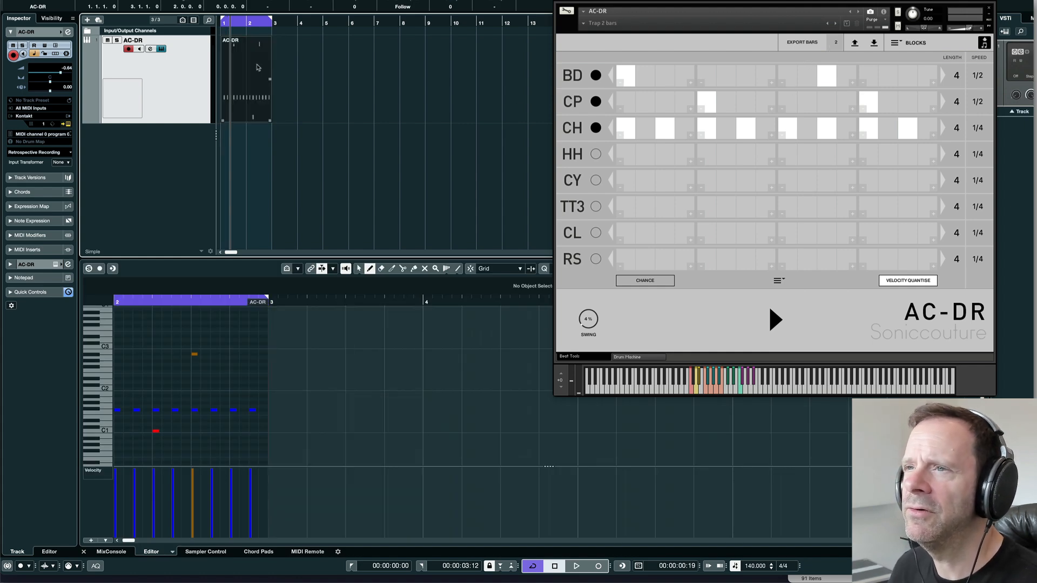
{"action": "double_click", "coordinate": [257, 67]}
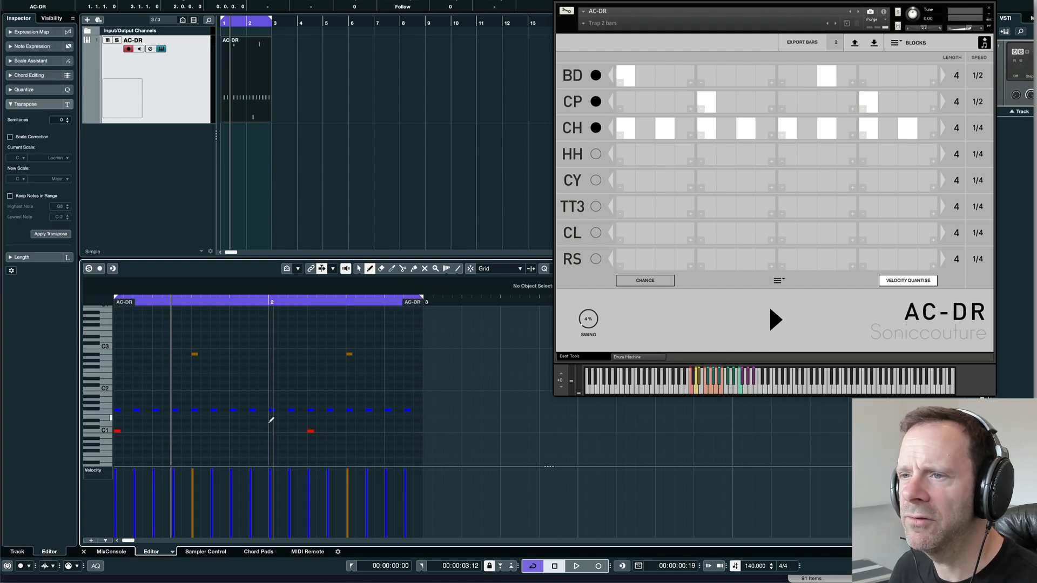
{"action": "key", "text": "comma"}
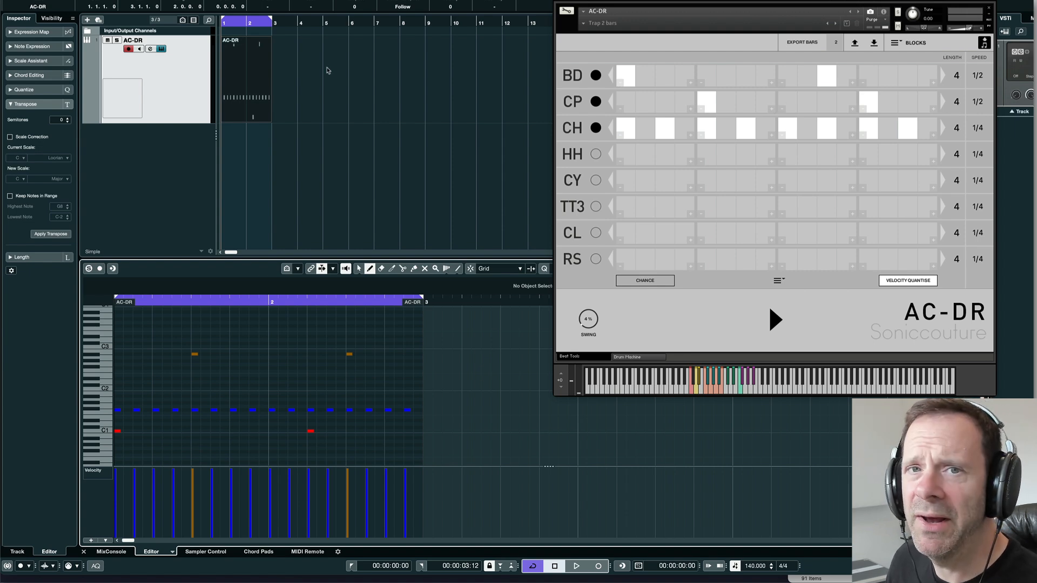
- Select and delete the MIDI part from the track
{"action": "left_click_drag", "start_coordinate": [326, 77], "coordinate": [261, 142]}
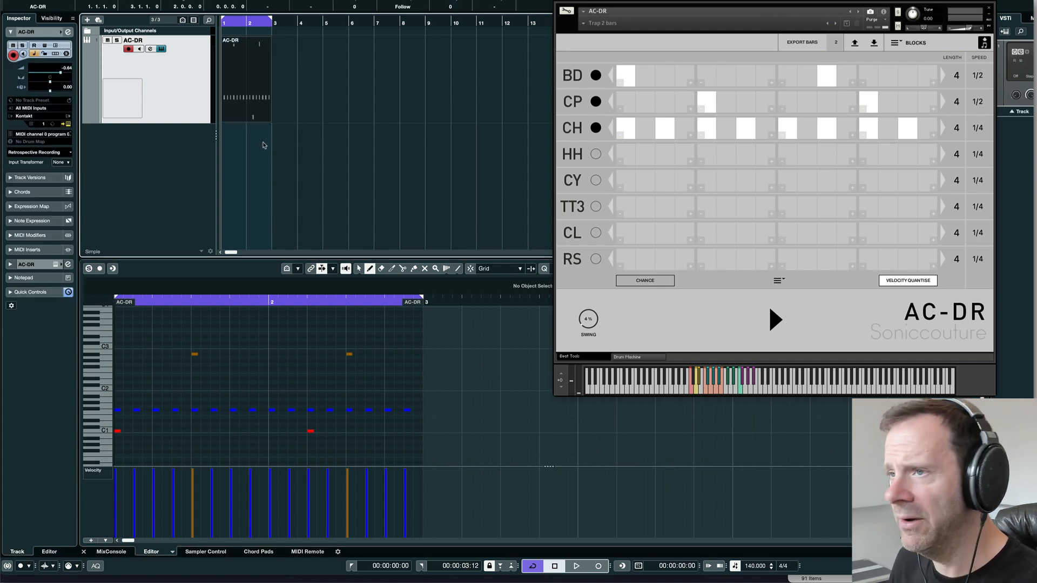
{"action": "key", "text": "Delete"}
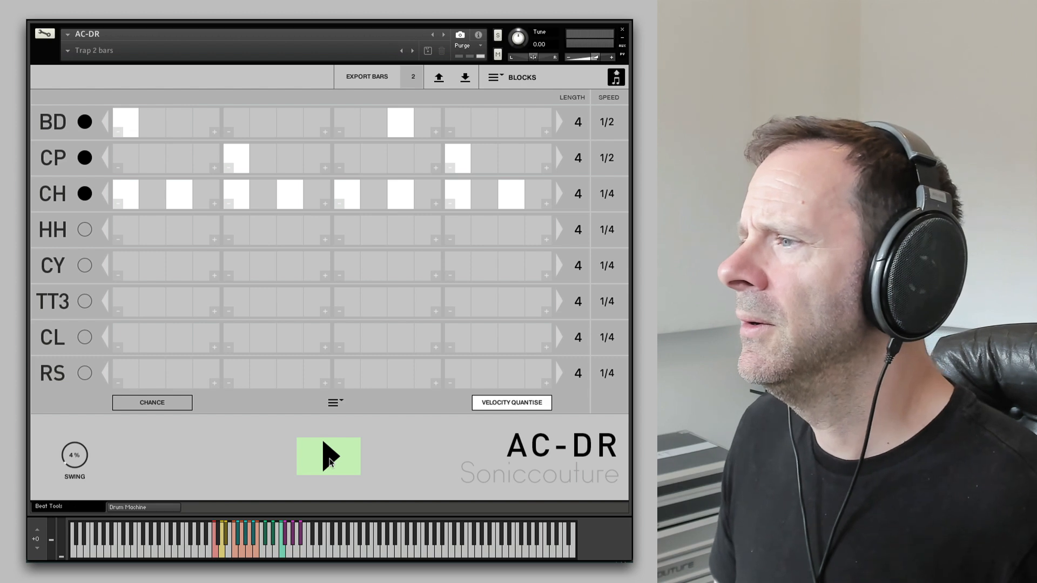
- Reduce the hi-hat's third block to three steps and audition the beat
{"action": "left_click", "coordinate": [330, 461]}
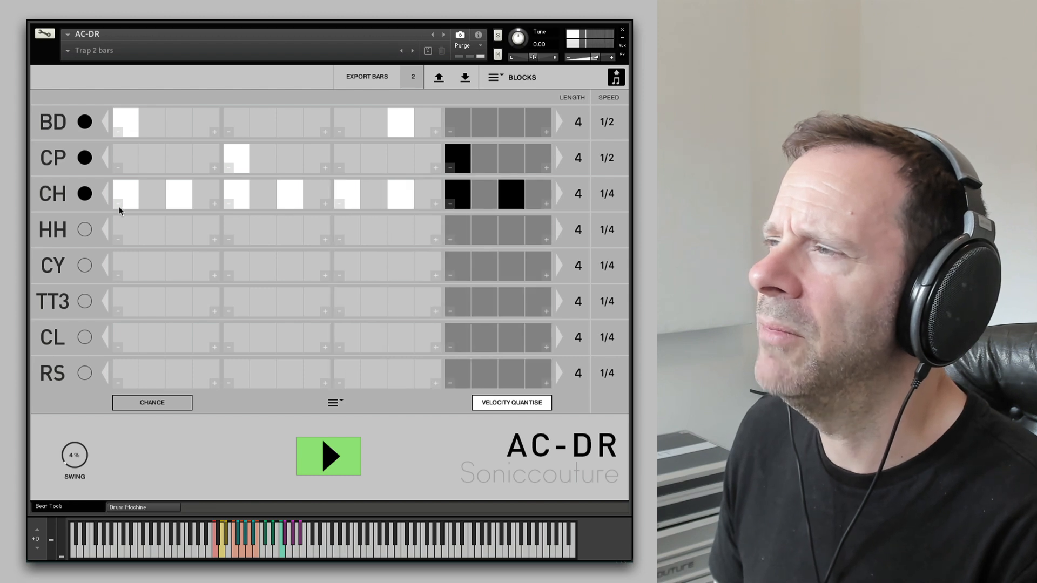
{"action": "left_click", "coordinate": [326, 468]}
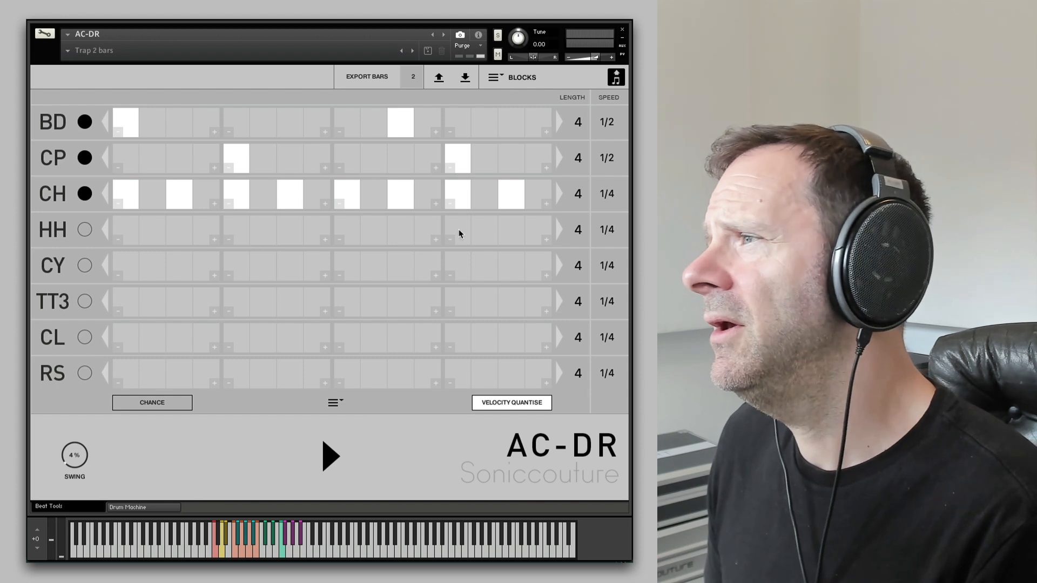
{"action": "left_click", "coordinate": [339, 206]}
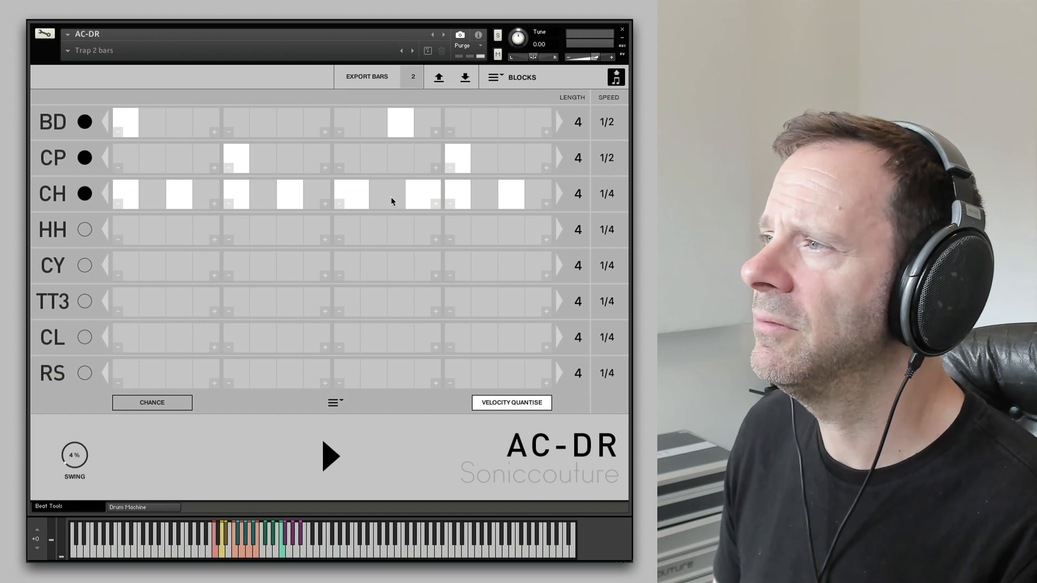
{"action": "left_click", "coordinate": [391, 202]}
{"action": "left_click", "coordinate": [331, 456]}
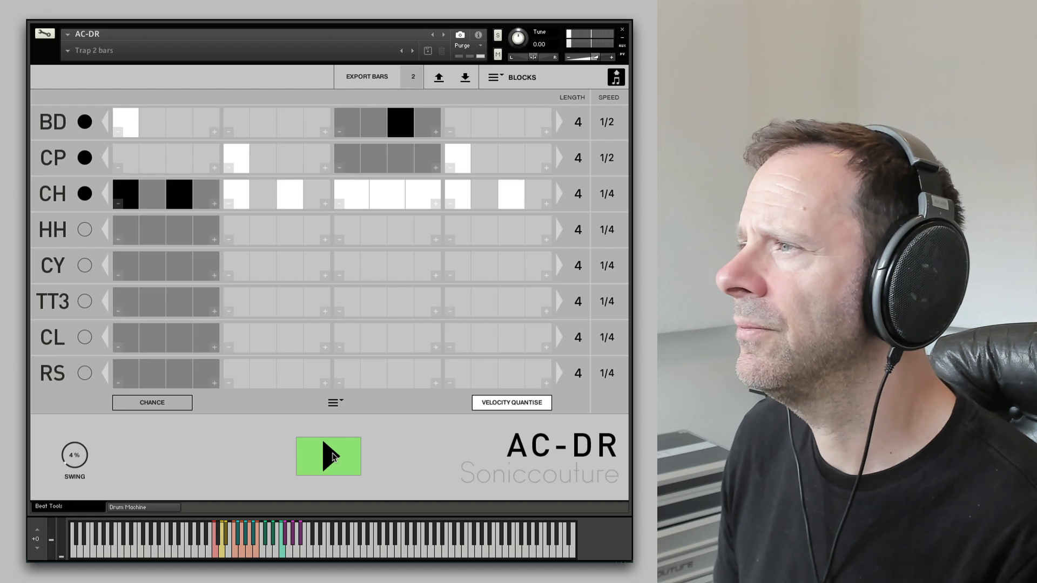
{"action": "left_click", "coordinate": [331, 455]}
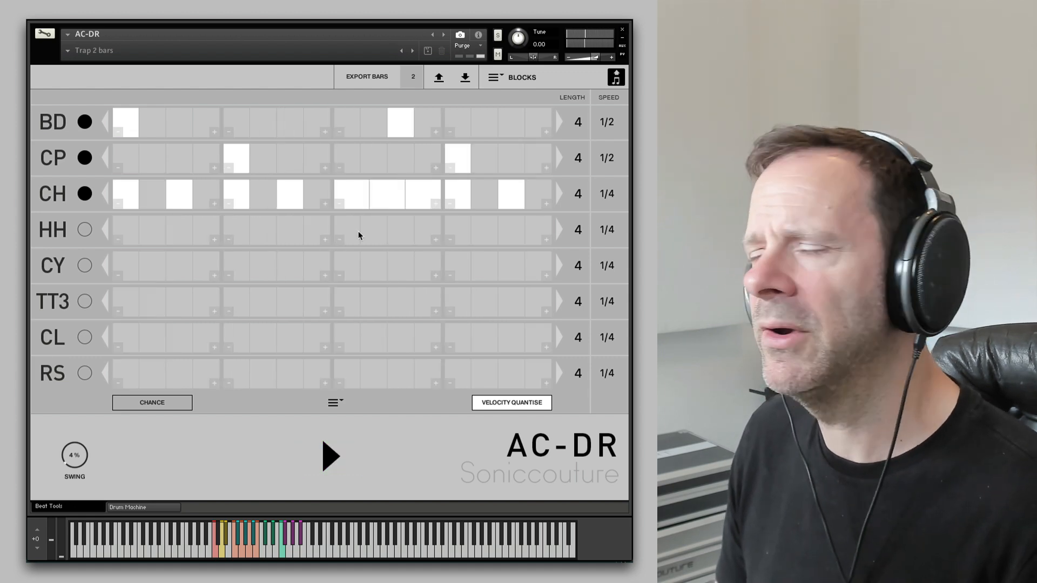
- Increase the hi-hat's third block to six steps, fill all six with hits, and audition the beat
{"action": "left_click", "coordinate": [433, 204]}
{"action": "left_click", "coordinate": [433, 204]}
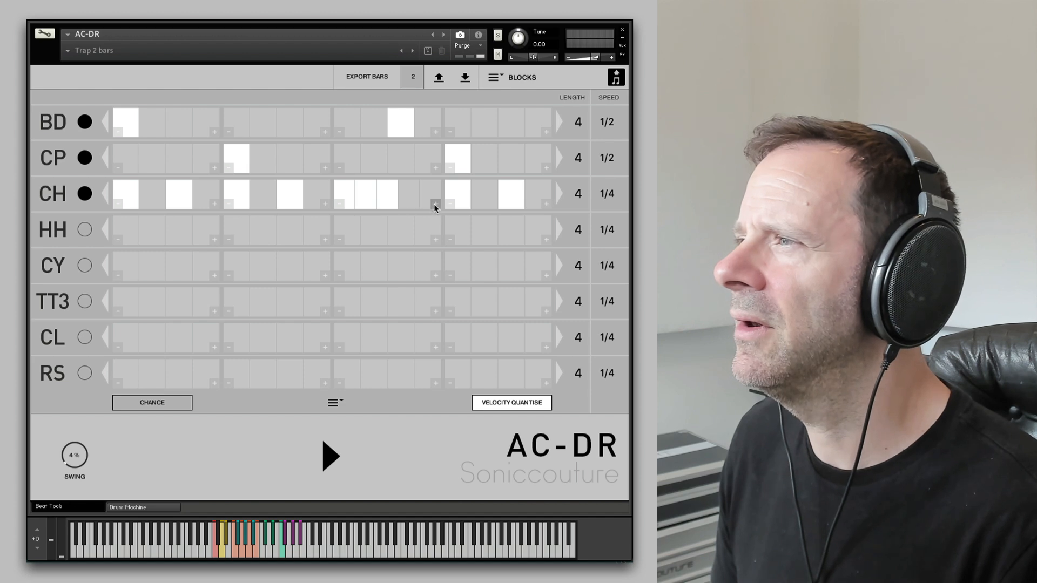
{"action": "left_click", "coordinate": [433, 206]}
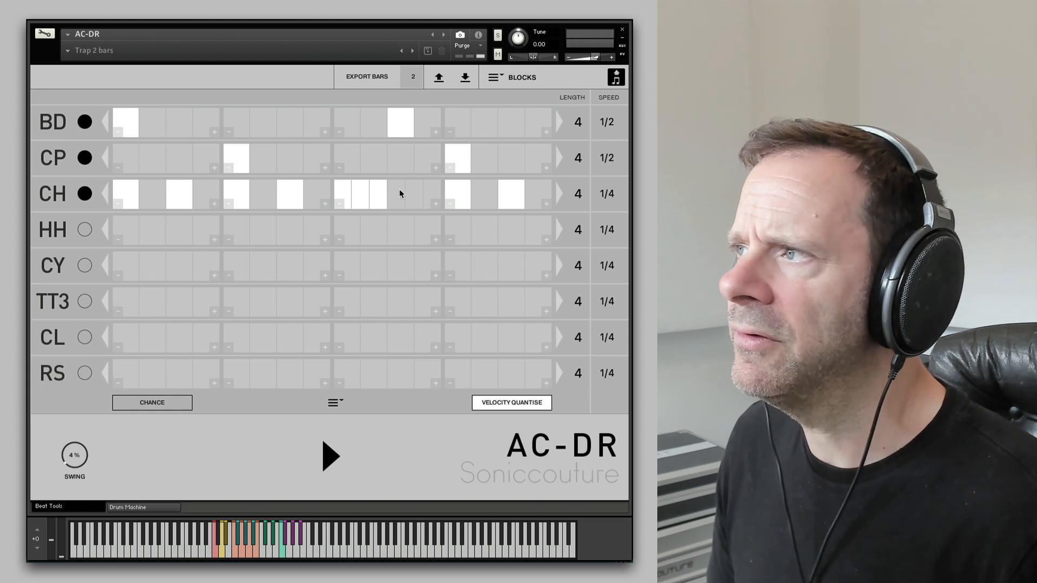
{"action": "left_click_drag", "start_coordinate": [400, 194], "coordinate": [411, 179]}
{"action": "left_click", "coordinate": [429, 187]}
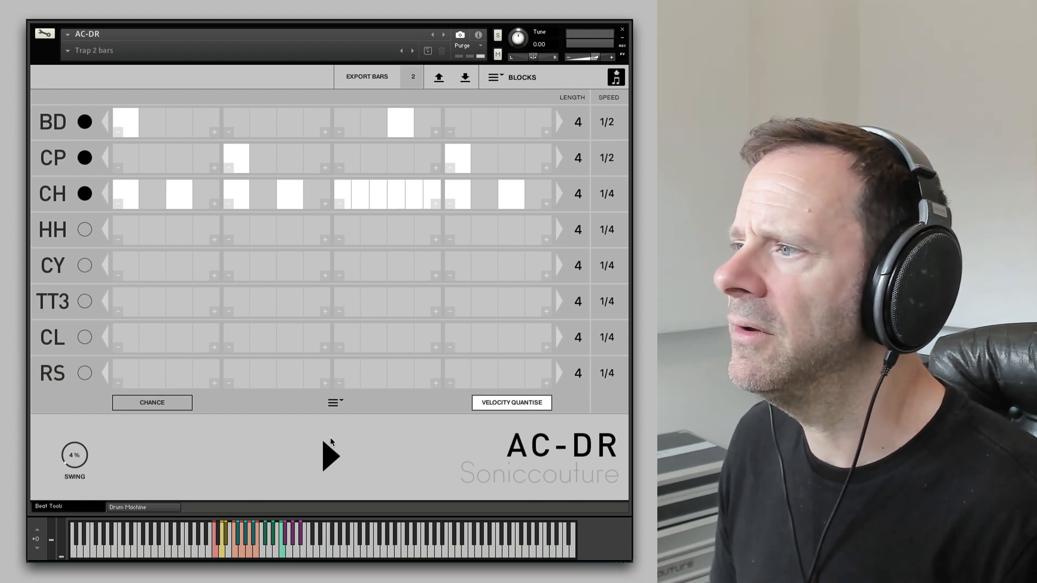
{"action": "left_click", "coordinate": [329, 455]}
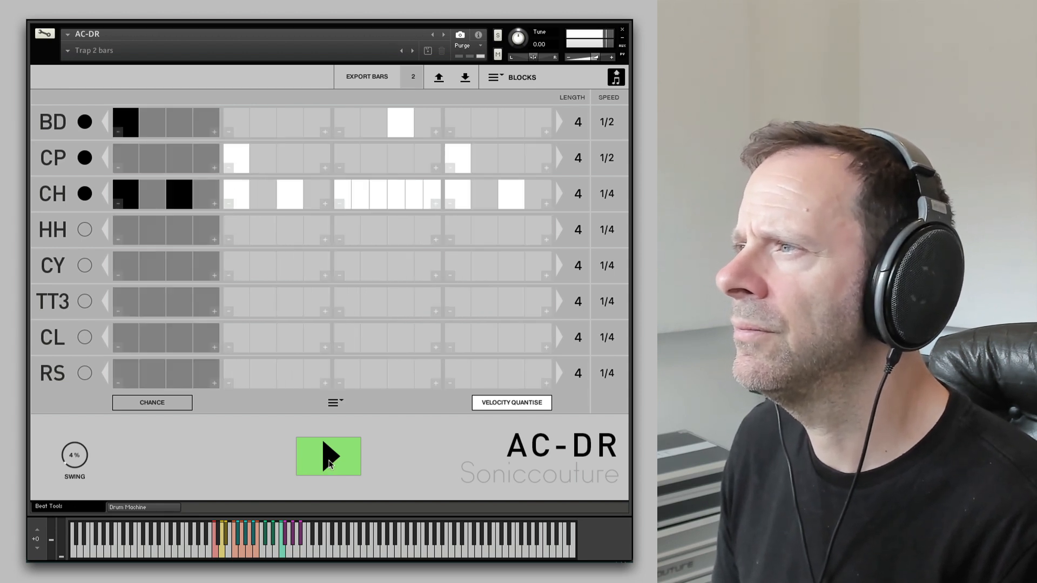
{"action": "left_click", "coordinate": [330, 462]}
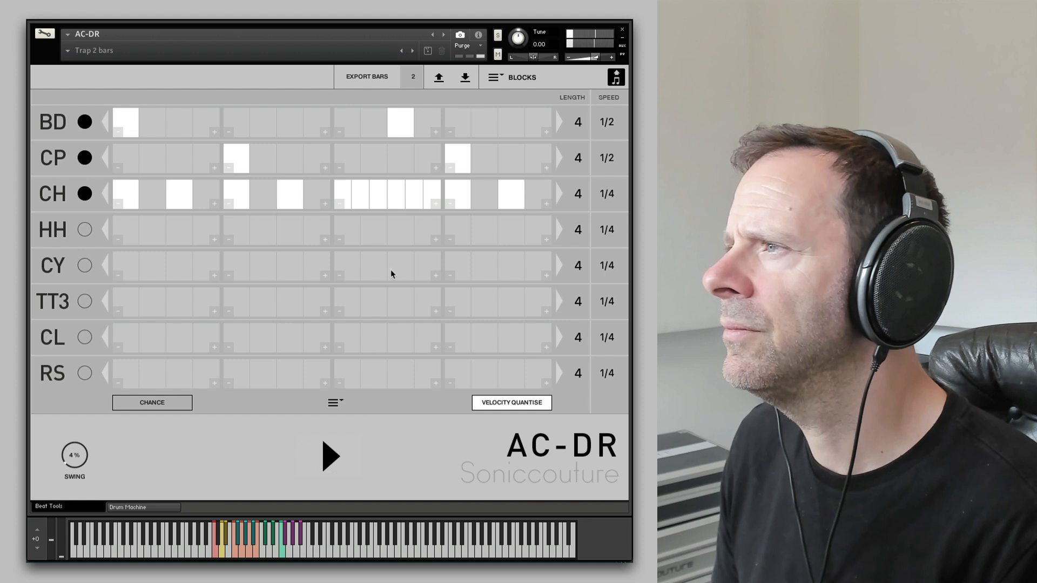
- Lower the velocities of several CH hi-hat hits in the third block and audition the beat
{"action": "left_click", "coordinate": [361, 191]}
{"action": "left_click", "coordinate": [396, 192]}
{"action": "left_click", "coordinate": [432, 192]}
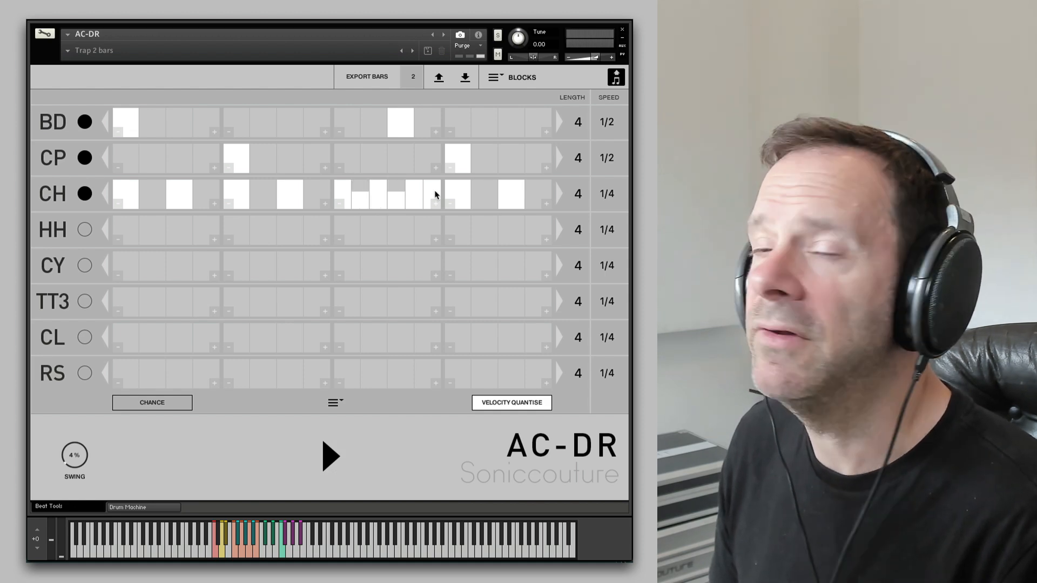
{"action": "left_click", "coordinate": [329, 455]}
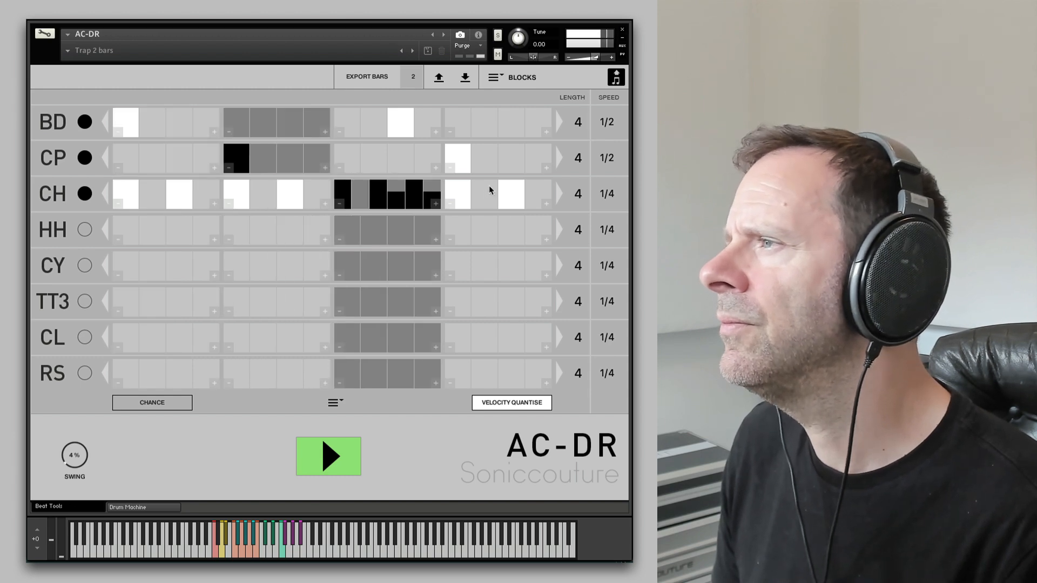
{"action": "key", "text": "space"}
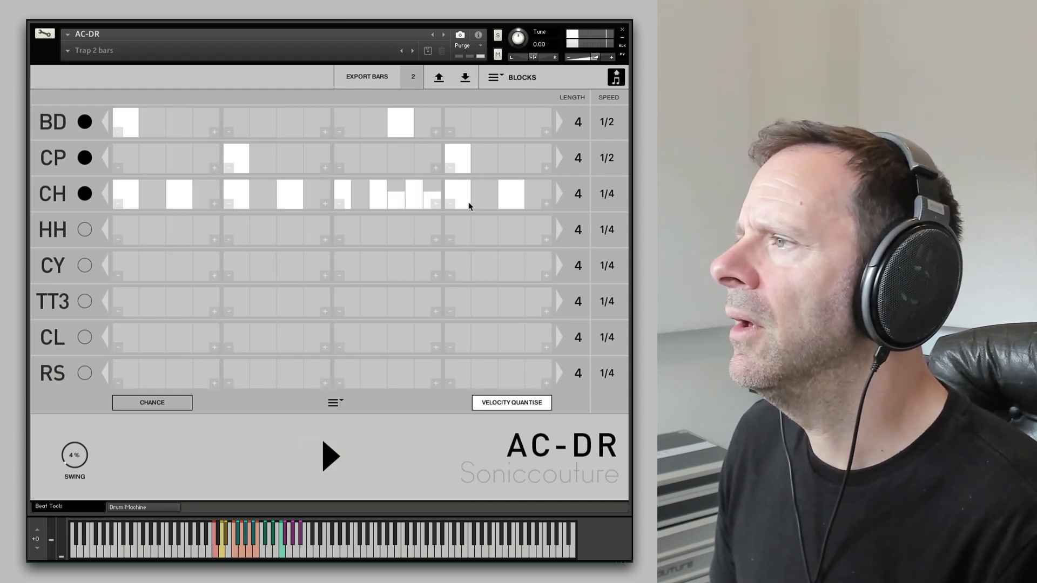
- Change the step count of the CH hi-hat's fourth block and rearrange its hits, auditioning the beat
{"action": "left_click", "coordinate": [546, 205]}
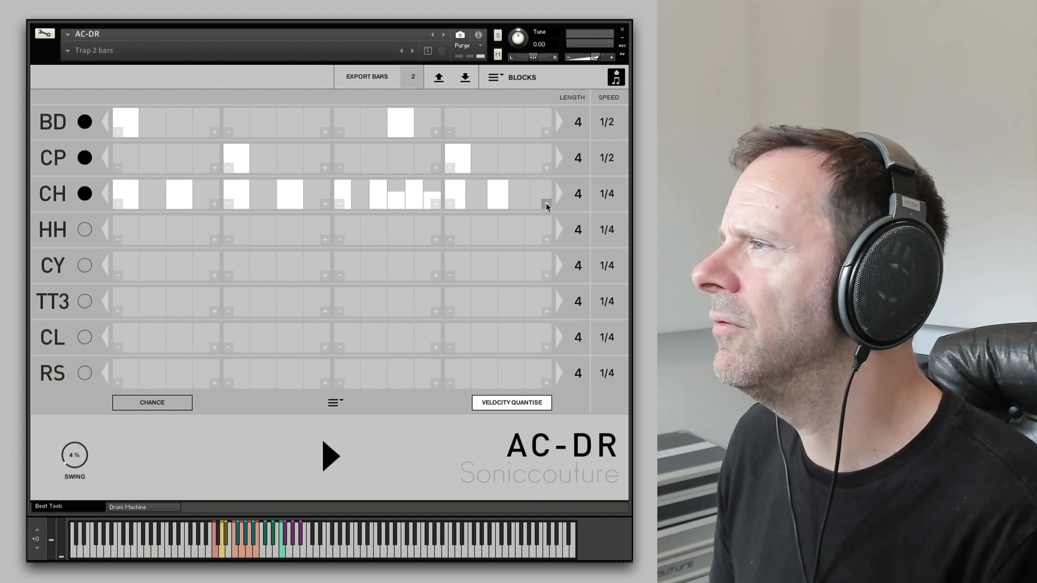
{"action": "left_click", "coordinate": [546, 204]}
{"action": "left_click", "coordinate": [547, 205]}
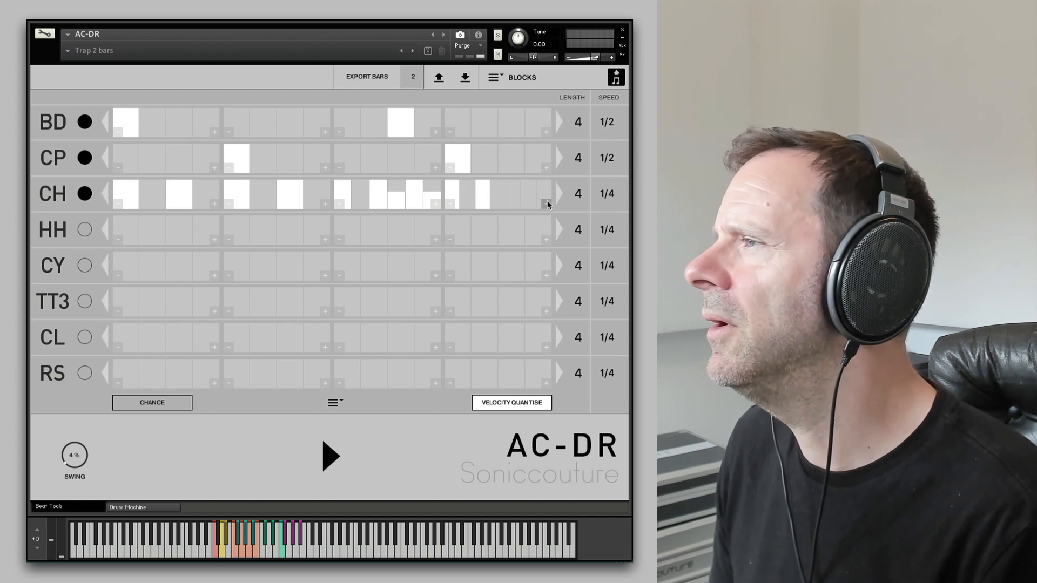
{"action": "left_click", "coordinate": [450, 204]}
{"action": "left_click", "coordinate": [546, 204]}
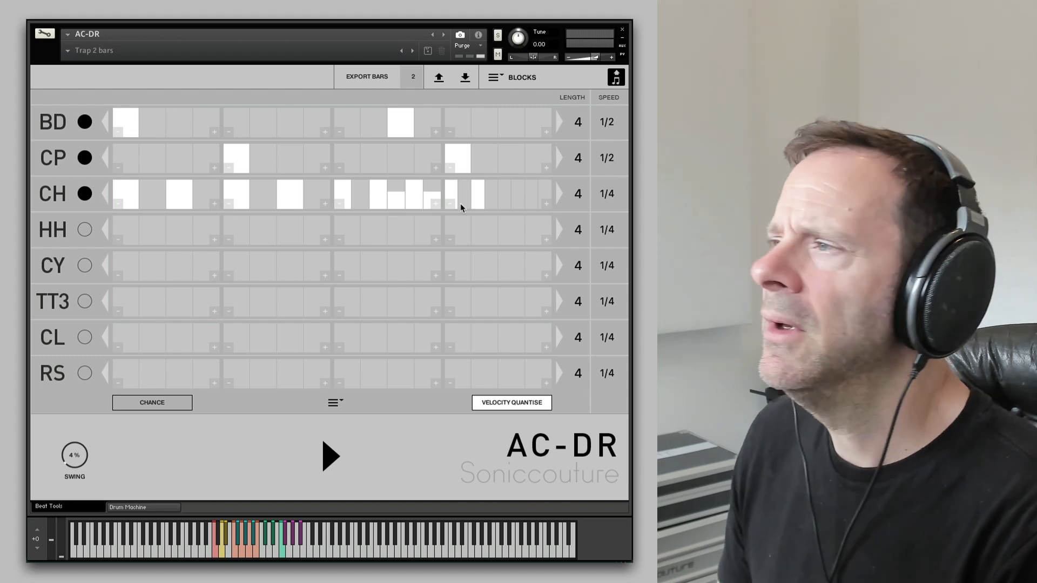
{"action": "left_click", "coordinate": [449, 205]}
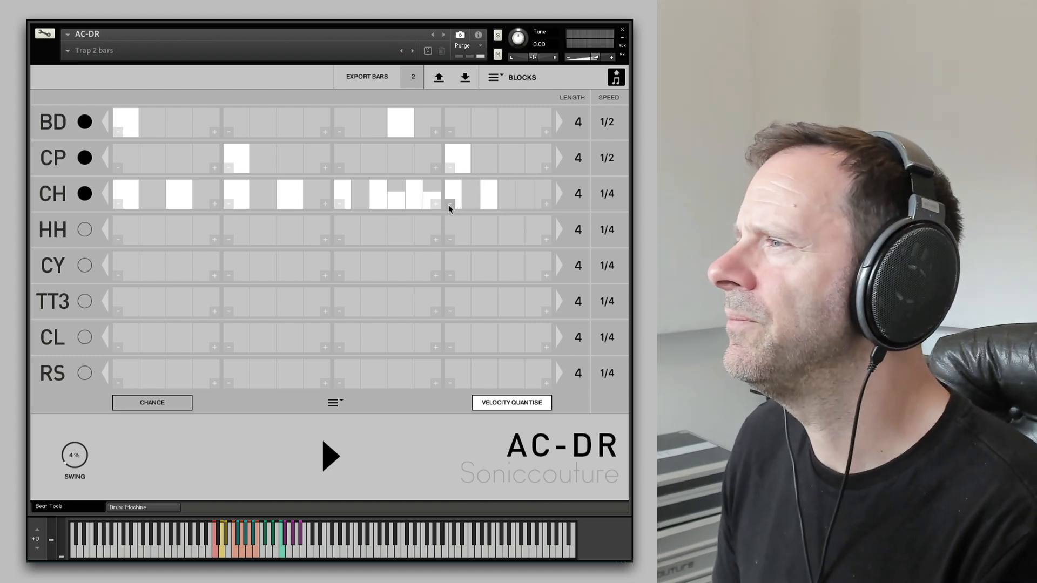
{"action": "left_click", "coordinate": [472, 195]}
{"action": "key", "text": "space"}
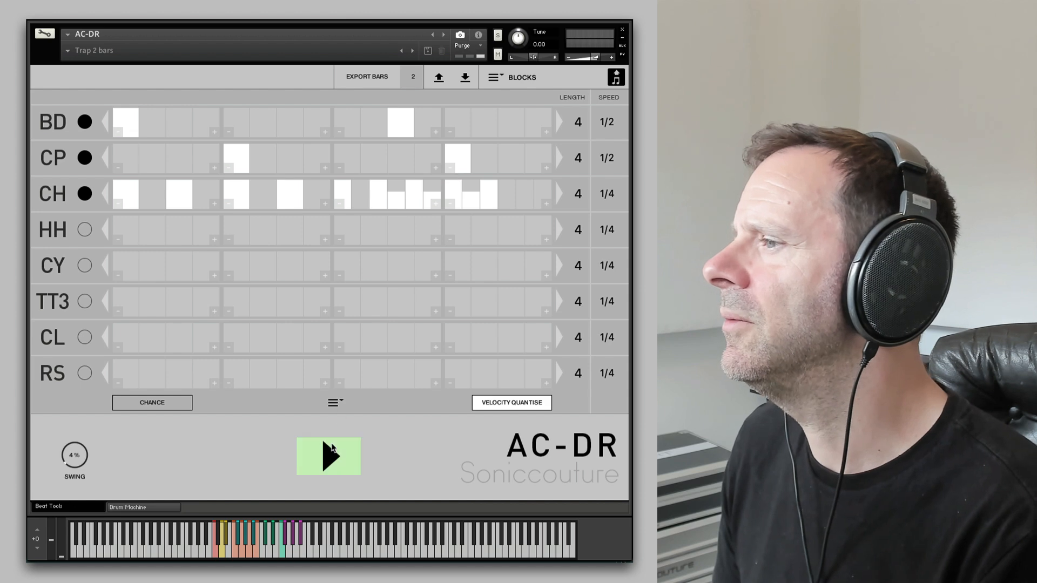
- Add a CH hi-hat hit near the end of the fourth block and audition the beat
{"action": "left_click_drag", "start_coordinate": [536, 192], "coordinate": [533, 186]}
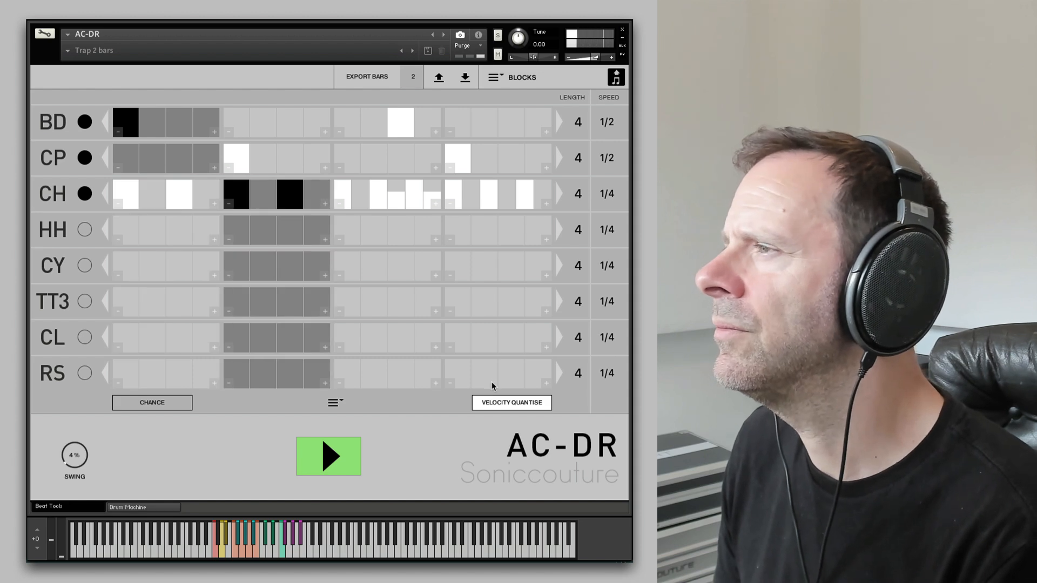
{"action": "left_click", "coordinate": [330, 459]}
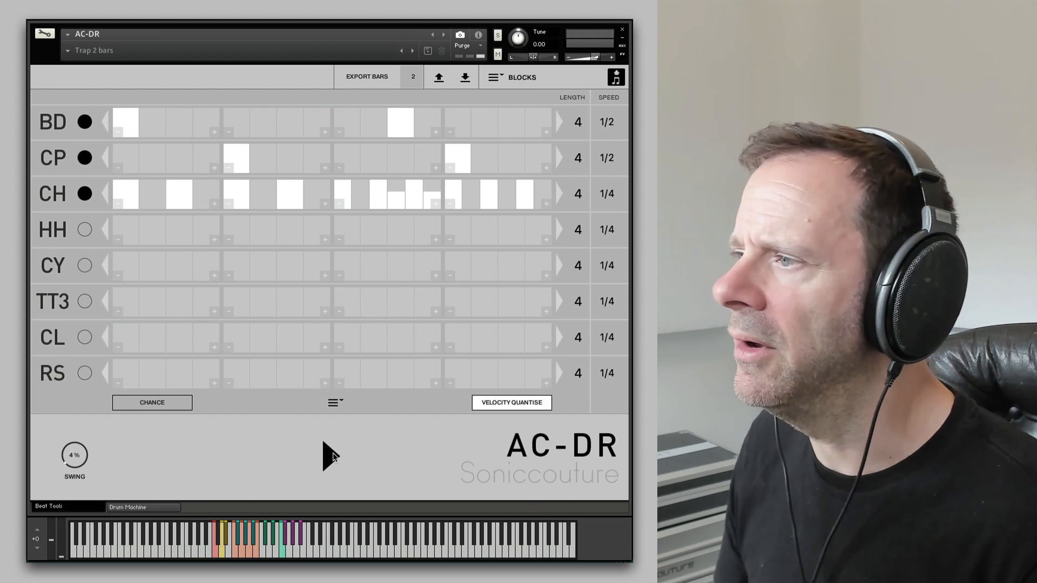
{"action": "left_click", "coordinate": [331, 457]}
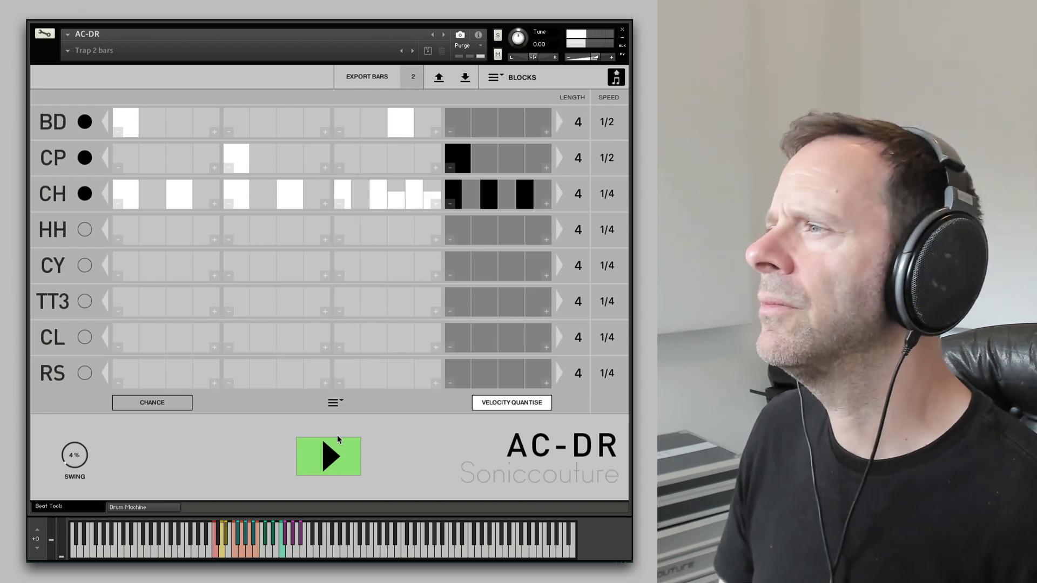
- Enable the HH row and adjust its fourth block's step count, keeping a hit on the last step
{"action": "left_click", "coordinate": [85, 229]}
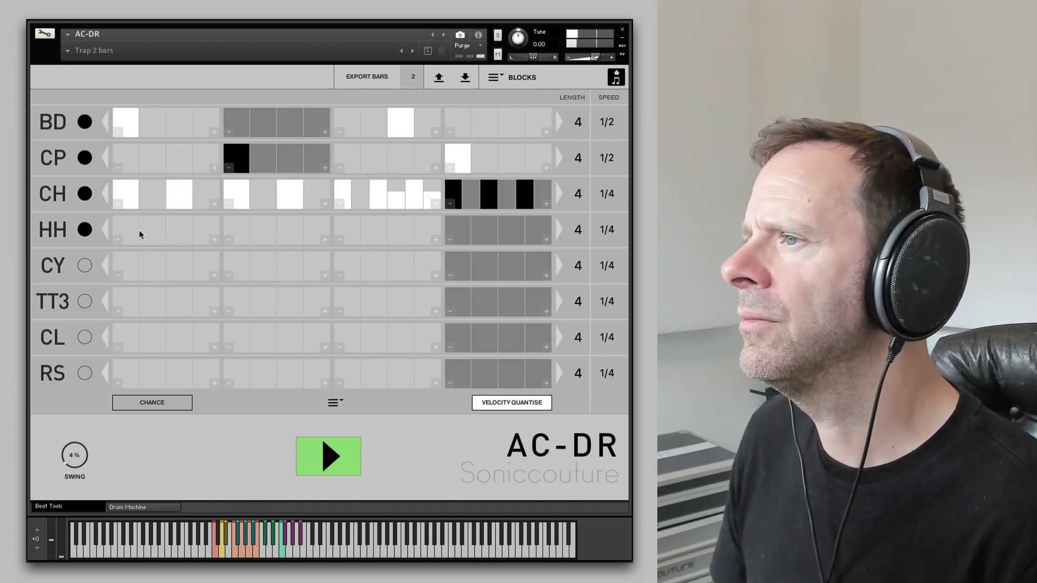
{"action": "left_click", "coordinate": [453, 241]}
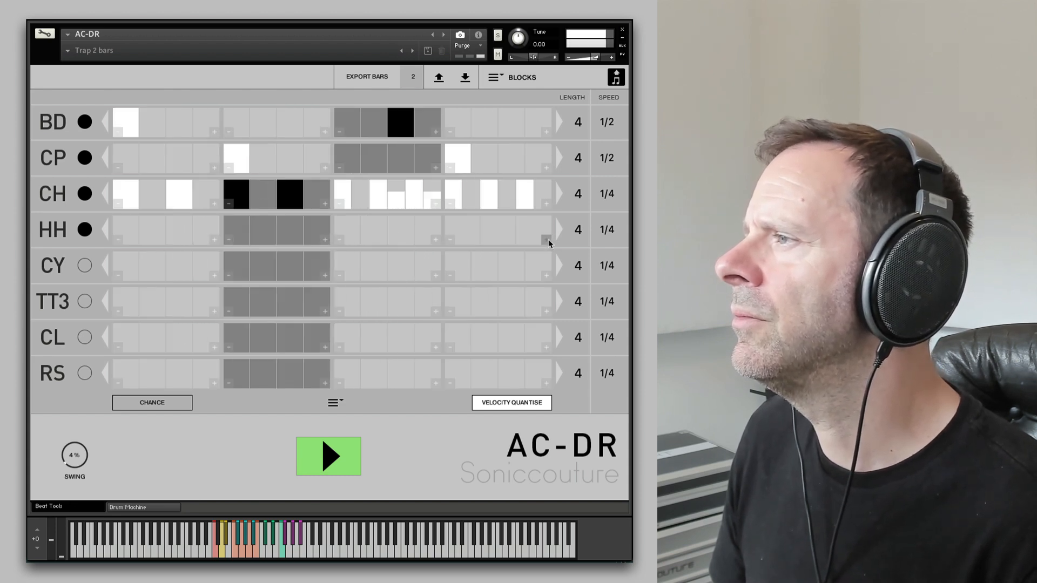
{"action": "left_click", "coordinate": [547, 239]}
{"action": "left_click", "coordinate": [547, 239]}
{"action": "left_click", "coordinate": [549, 240]}
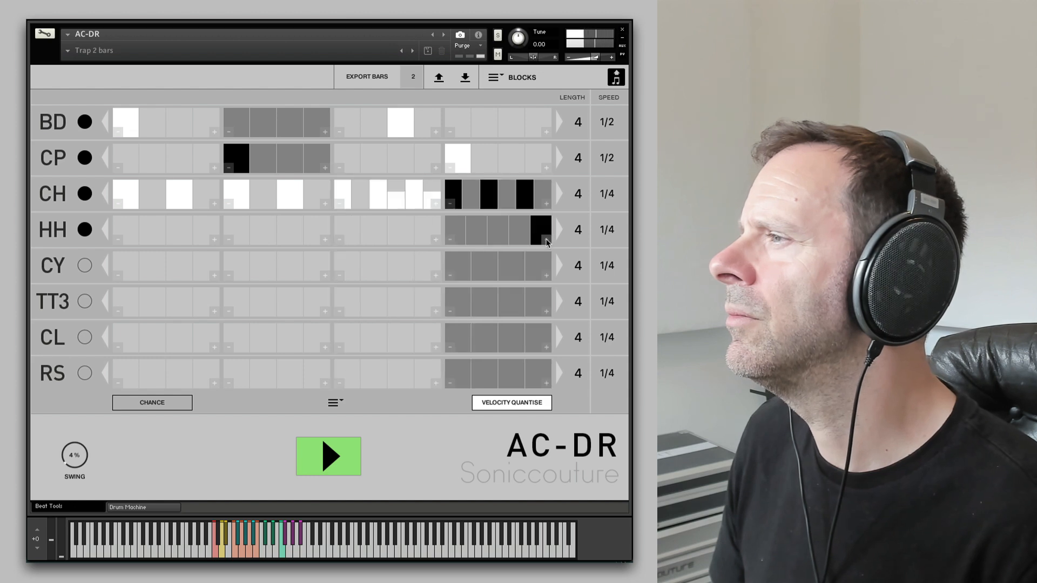
{"action": "left_click", "coordinate": [547, 242]}
{"action": "left_click", "coordinate": [546, 241]}
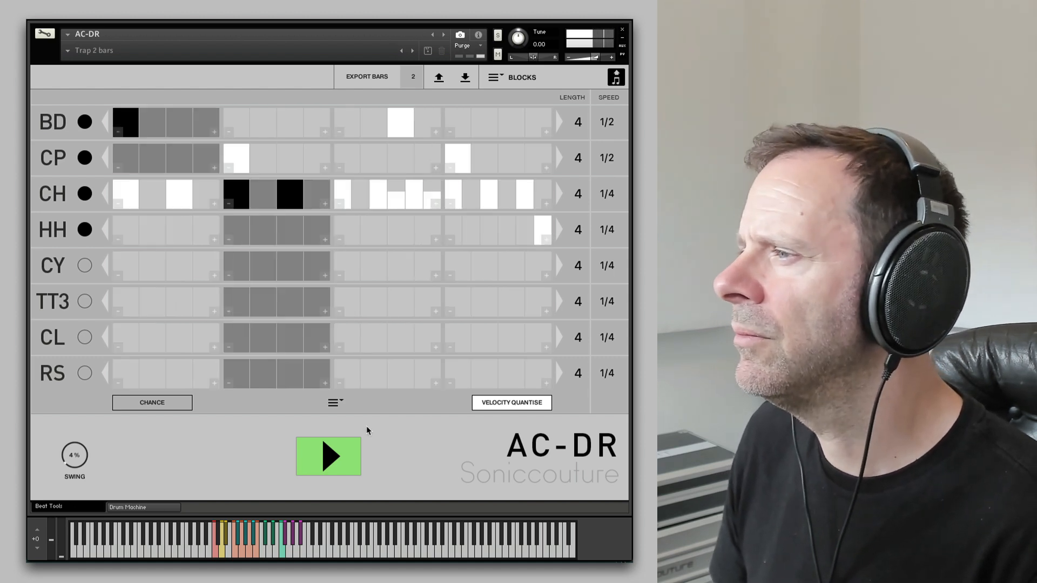
- Add a second HH hit in the fourth block and audition the beat
{"action": "left_click", "coordinate": [349, 454]}
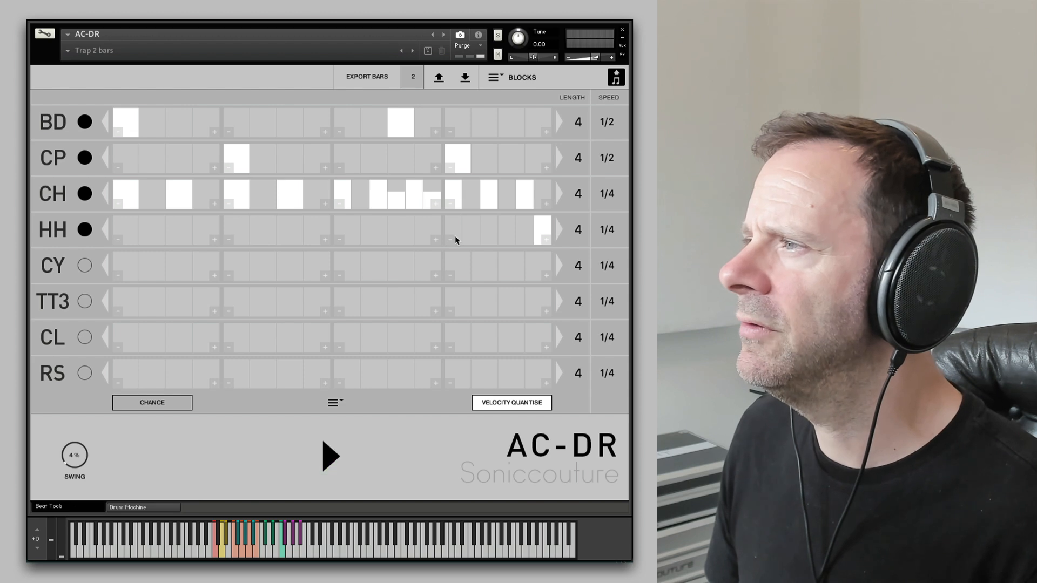
{"action": "left_click", "coordinate": [347, 454]}
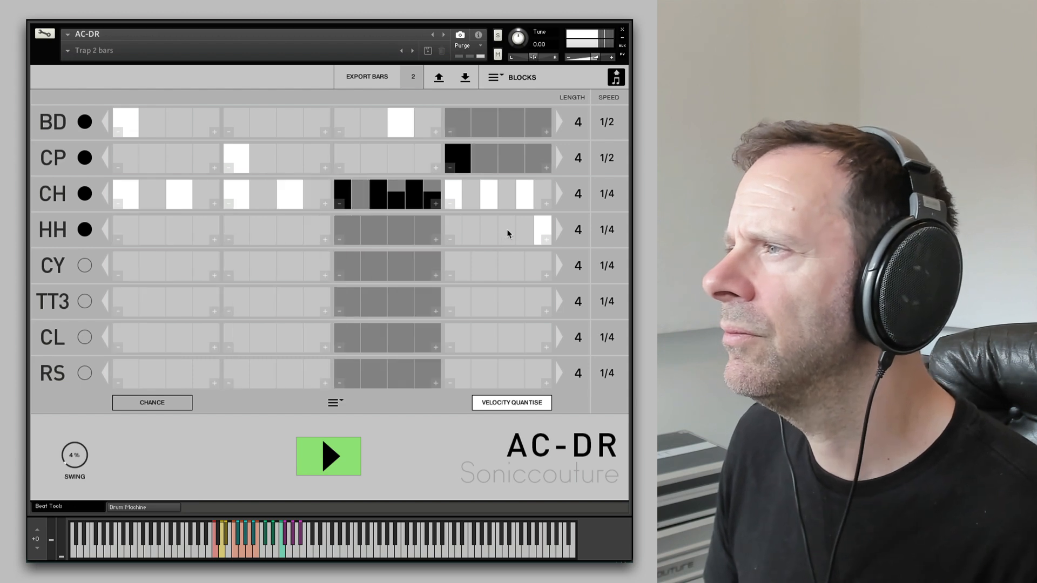
{"action": "left_click", "coordinate": [507, 229]}
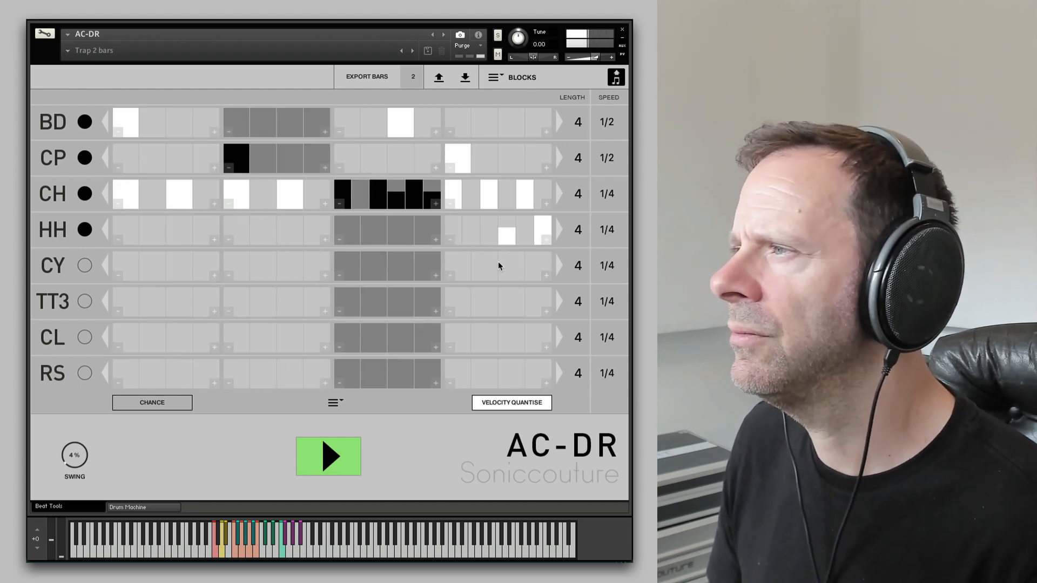
{"action": "left_click", "coordinate": [324, 465]}
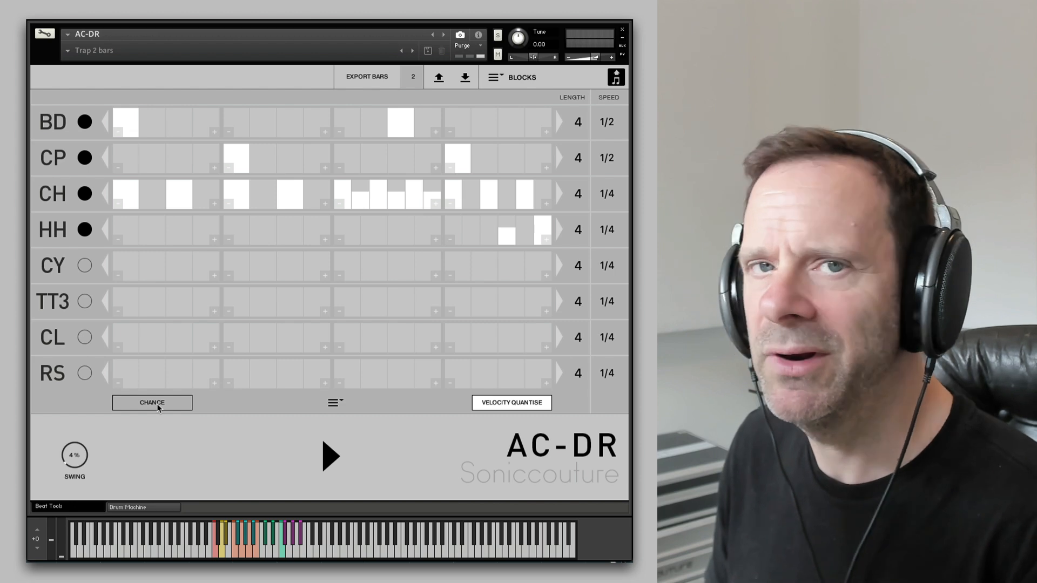
- In Chance view, lower the probability of the earlier HH hit in the fourth block and audition
{"action": "left_click", "coordinate": [157, 403]}
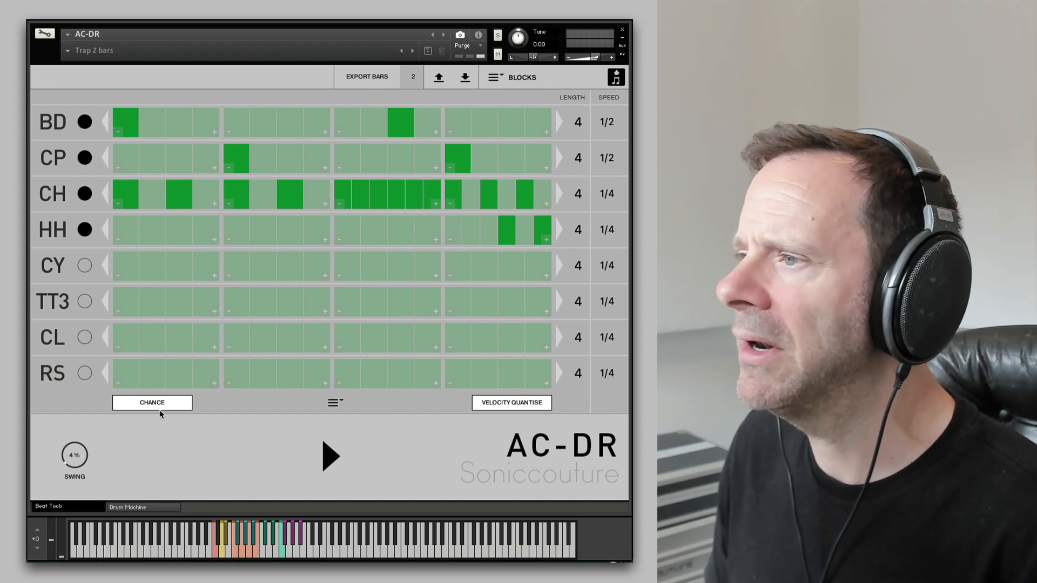
{"action": "mouse_move", "coordinate": [508, 231]}
{"action": "left_mouse_down"}
{"action": "mouse_move", "coordinate": [542, 236]}
{"action": "mouse_move", "coordinate": [514, 242]}
{"action": "left_mouse_up"}
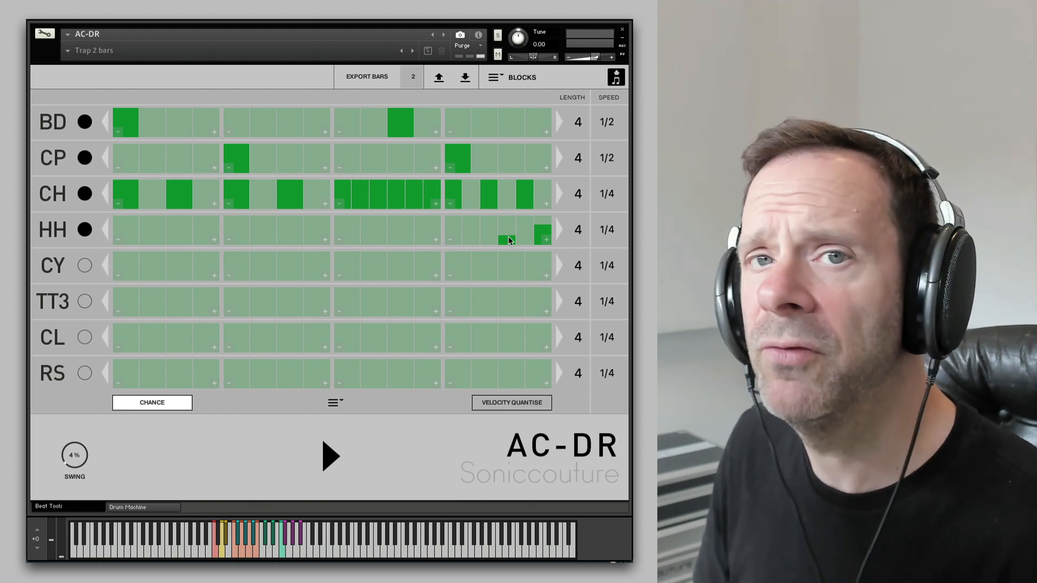
{"action": "left_click", "coordinate": [328, 457]}
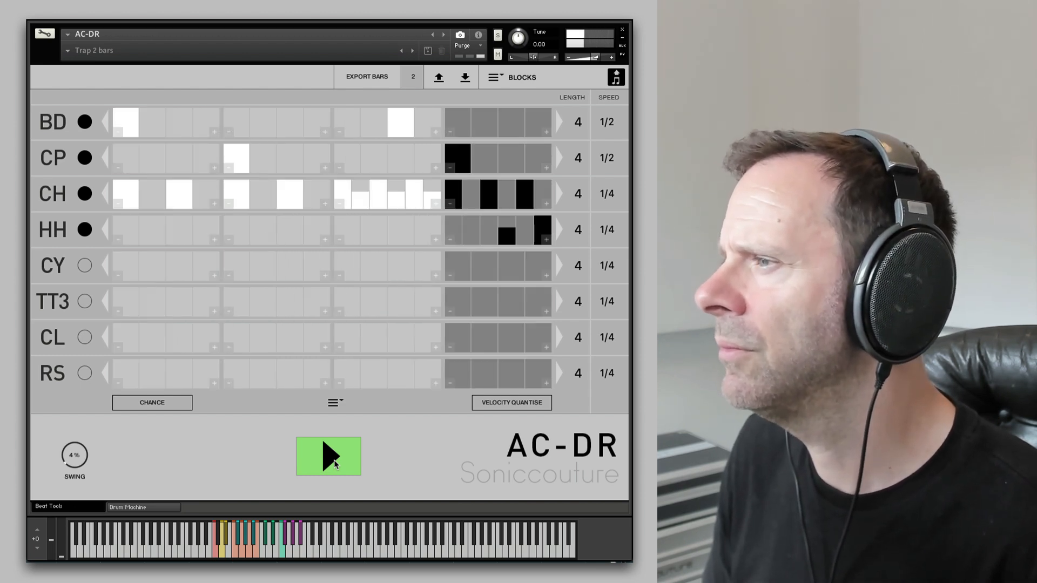
{"action": "left_click", "coordinate": [332, 460]}
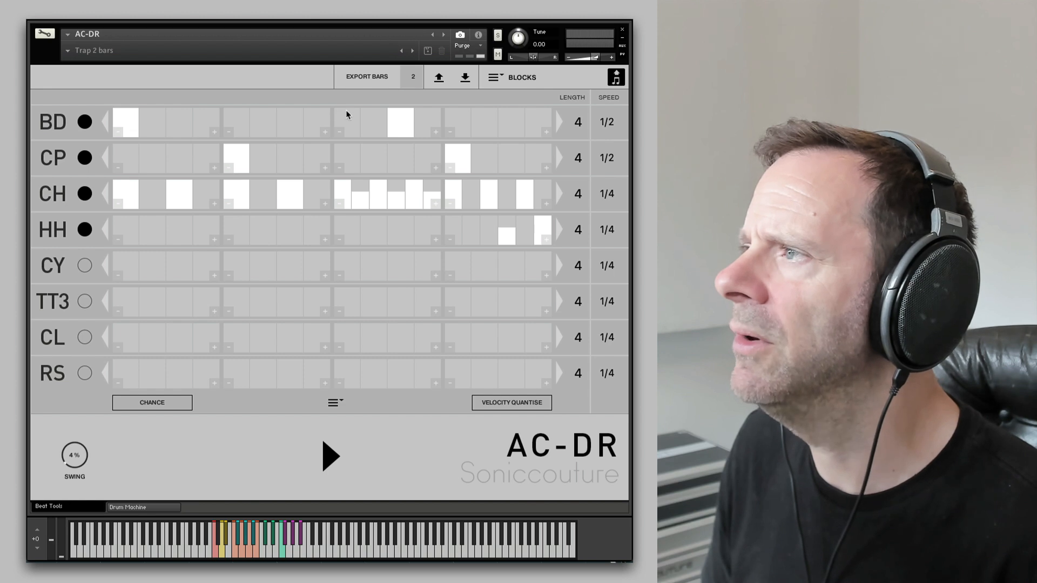
- Add a softer kick hit on the last step of the kick's third block
{"action": "left_click", "coordinate": [425, 126]}
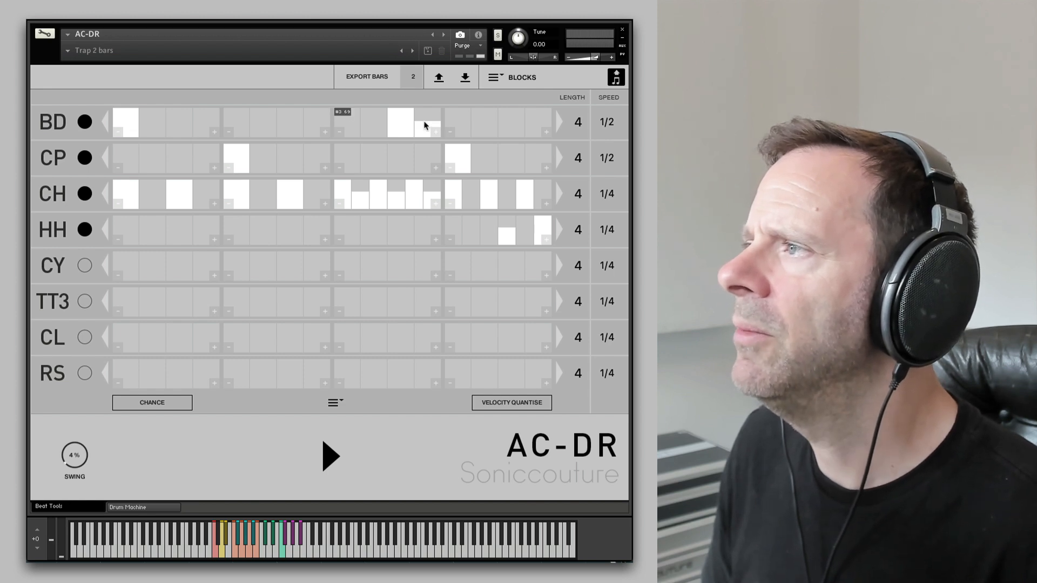
{"action": "left_click", "coordinate": [504, 403]}
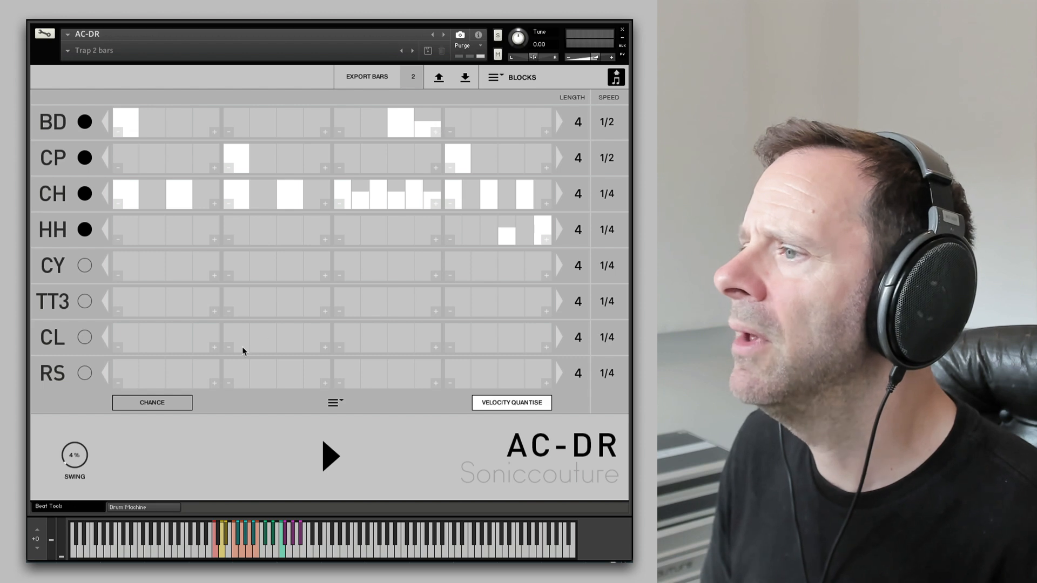
- Toggle the Chance view on and off to inspect probabilities and audition the beat
{"action": "left_click", "coordinate": [167, 403]}
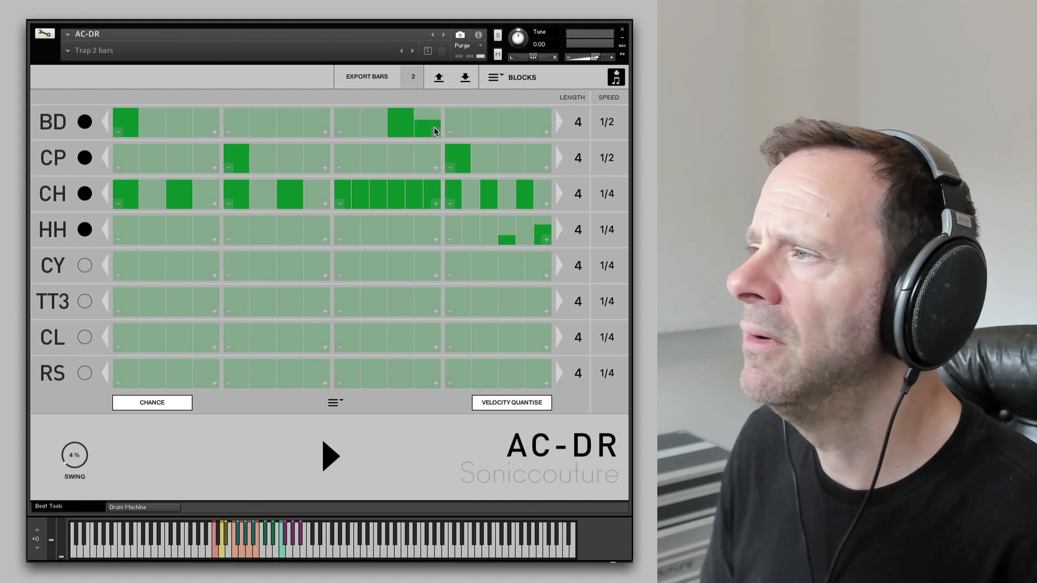
{"action": "left_click", "coordinate": [153, 404]}
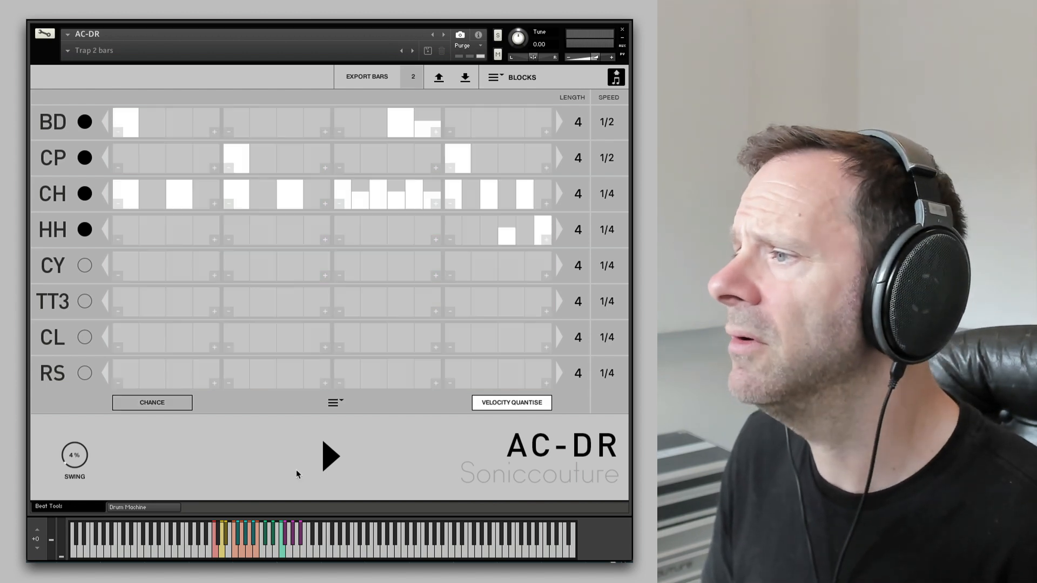
{"action": "left_click", "coordinate": [308, 462]}
{"action": "left_click", "coordinate": [173, 404]}
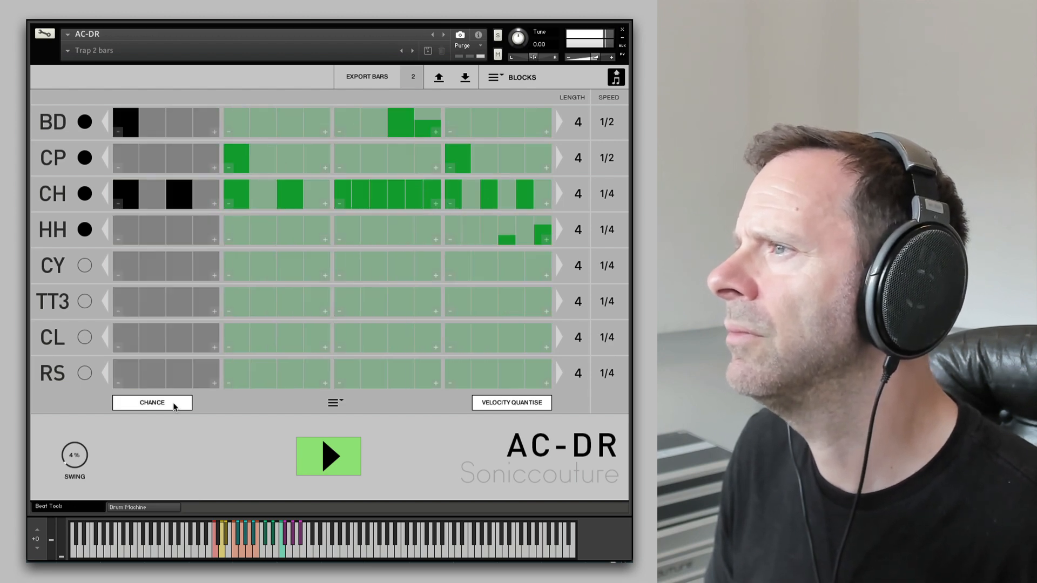
{"action": "left_click", "coordinate": [178, 405]}
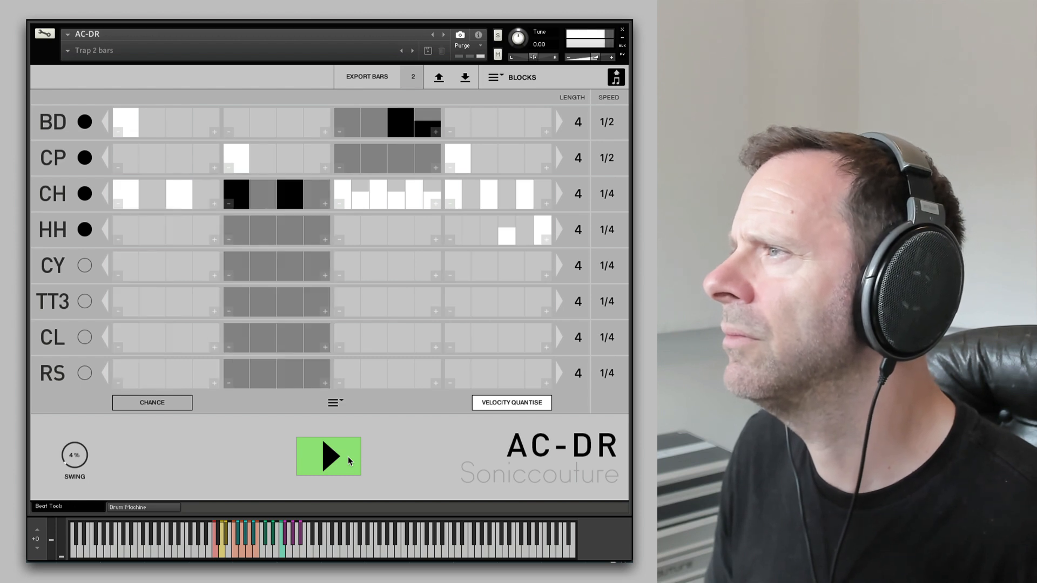
{"action": "left_click", "coordinate": [349, 461]}
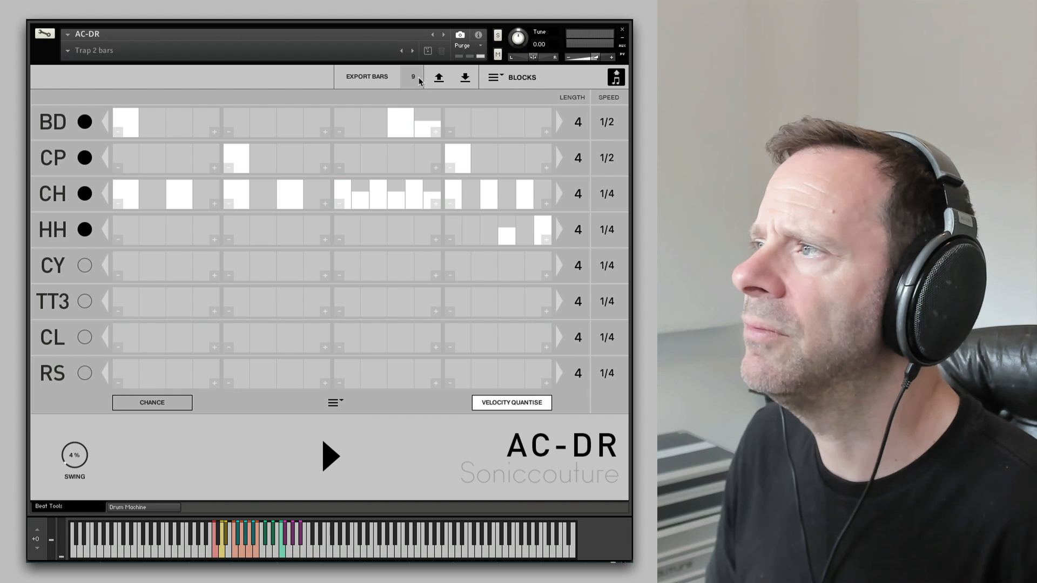
- Set the number of bars to export to 8
{"action": "left_click_drag", "start_coordinate": [416, 76], "coordinate": [417, 83]}
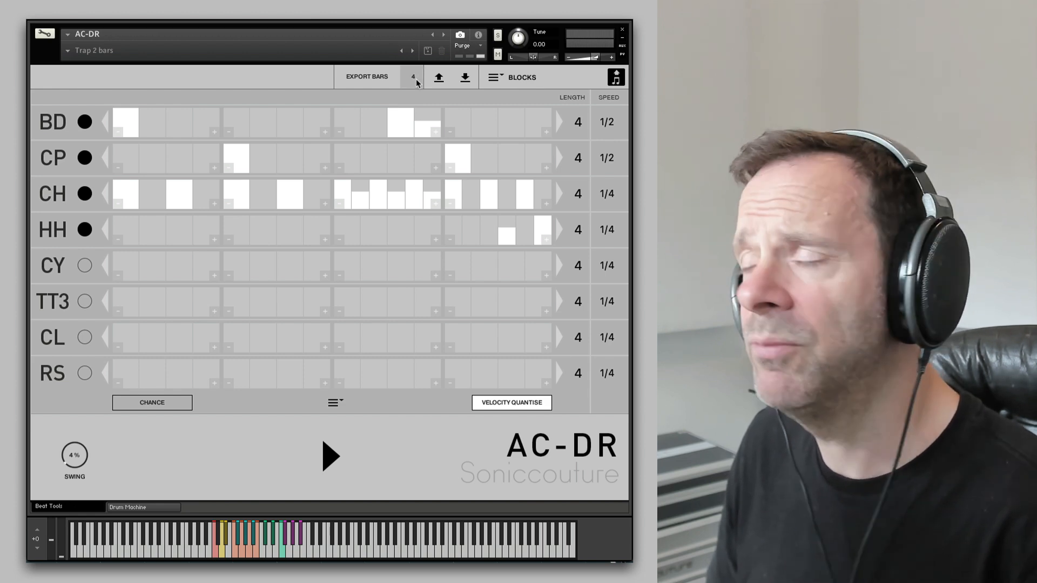
{"action": "scroll", "coordinate": [416, 78], "scroll_direction": "down", "scroll_amount": 4}
{"action": "scroll", "coordinate": [416, 79], "scroll_direction": "down", "scroll_amount": 1}
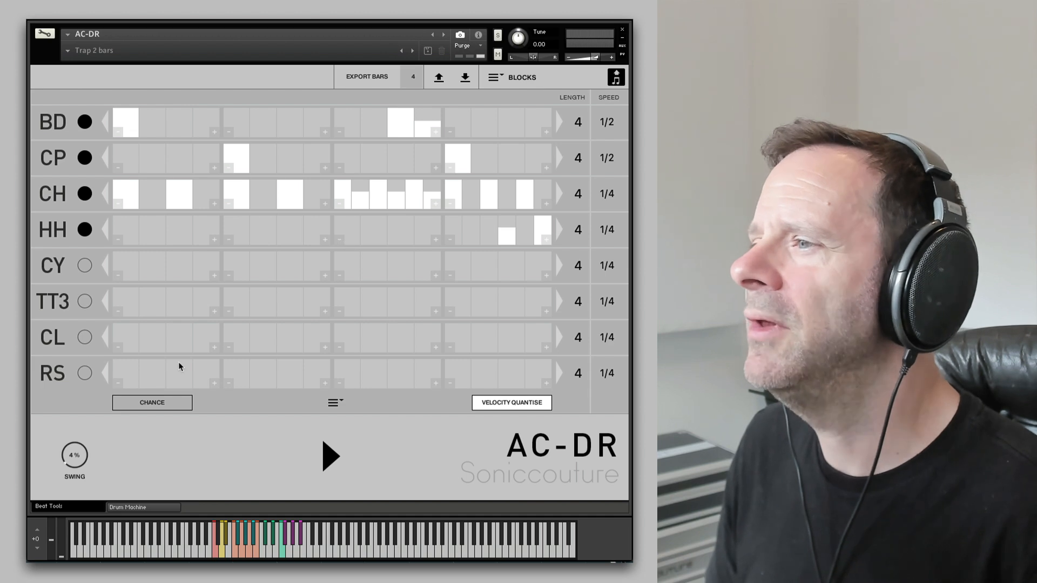
{"action": "left_click_drag", "start_coordinate": [414, 78], "coordinate": [415, 67]}
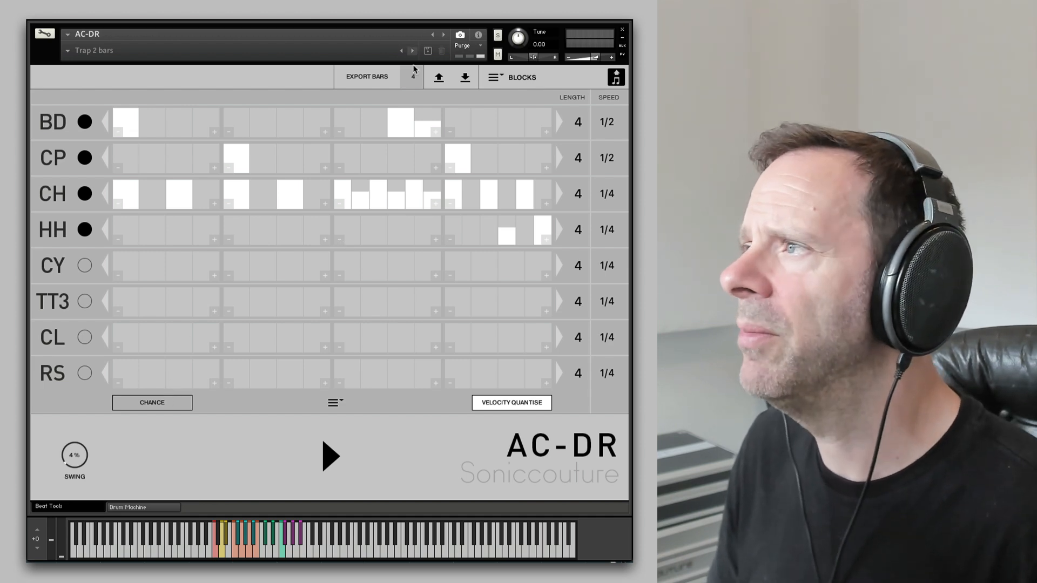
{"action": "left_click", "coordinate": [331, 455]}
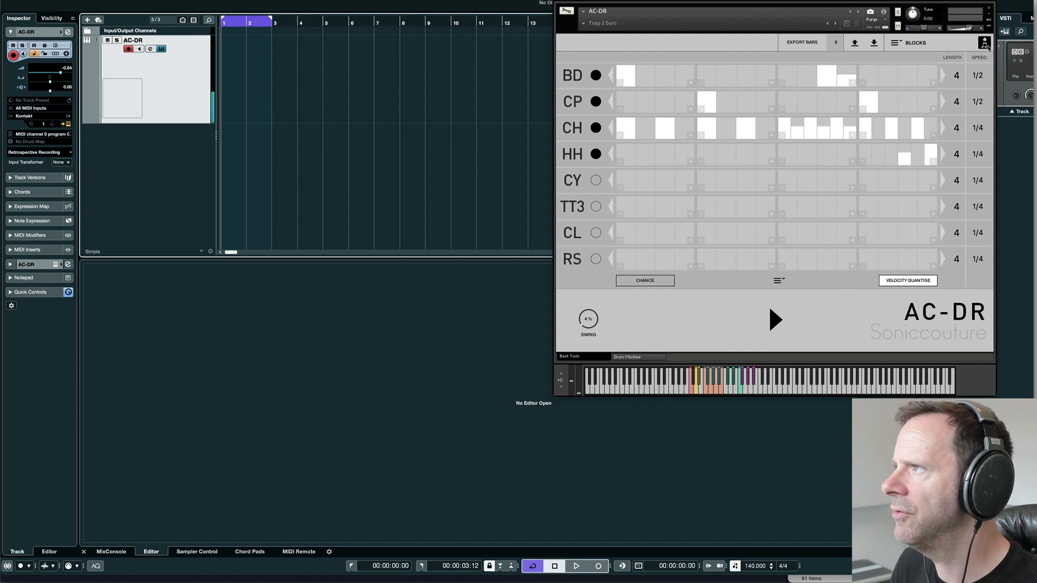
- Drag the exported MIDI pattern onto the AC-DR track in Cubase and place it at bar 1
{"action": "left_click_drag", "start_coordinate": [986, 43], "coordinate": [403, 65]}
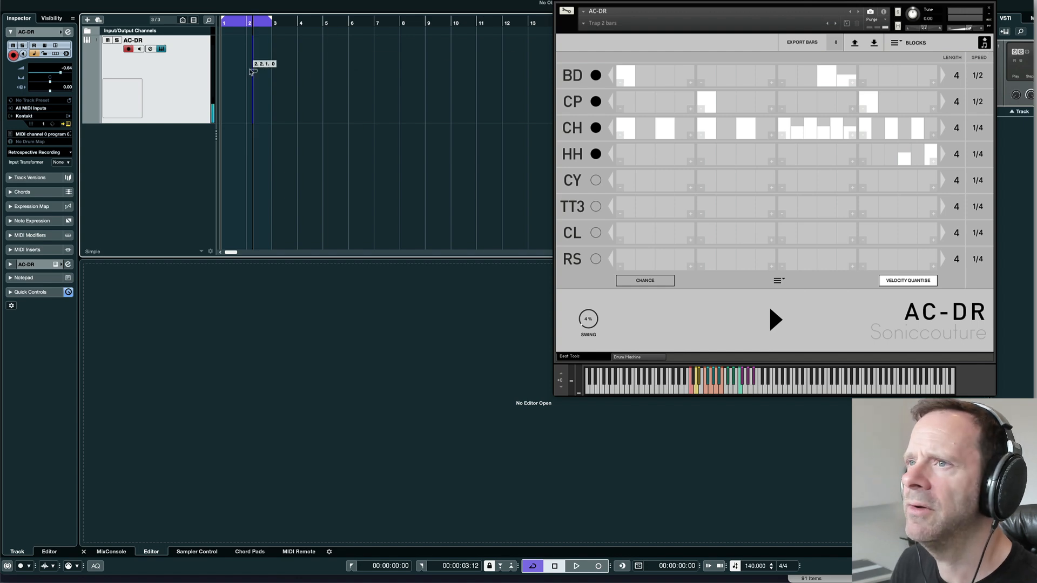
{"action": "left_click_drag", "start_coordinate": [252, 72], "coordinate": [224, 70]}
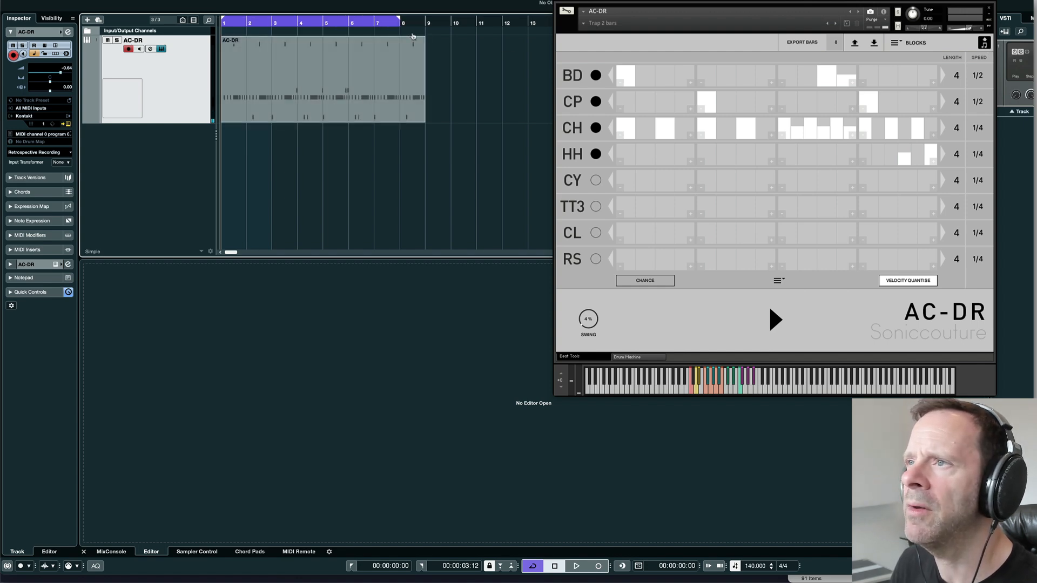
- Open the MIDI part in the Key Editor, zoom out to show all eight bars and play it back
{"action": "double_click", "coordinate": [330, 81]}
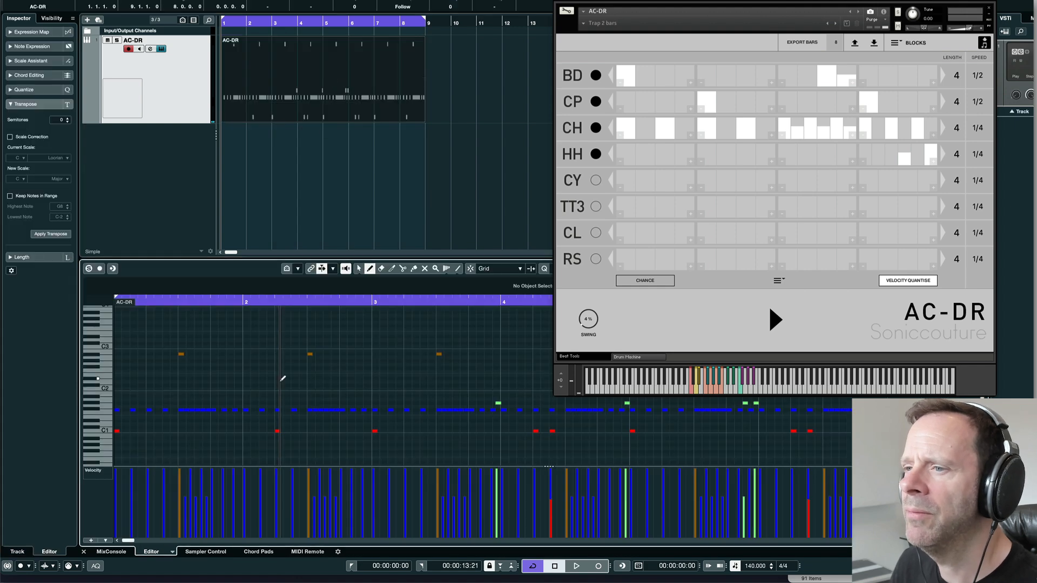
{"action": "key", "text": "g"}
{"action": "key", "text": "g"}
{"action": "key", "text": "g"}
{"action": "key", "text": "g"}
{"action": "key", "text": "g"}
{"action": "key", "text": "g"}
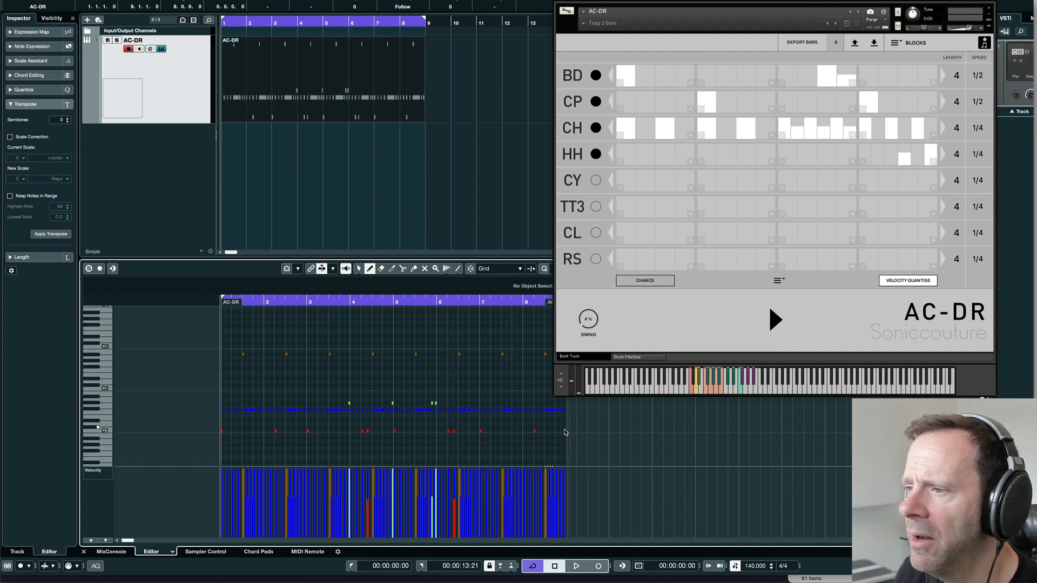
{"action": "key", "text": "space"}
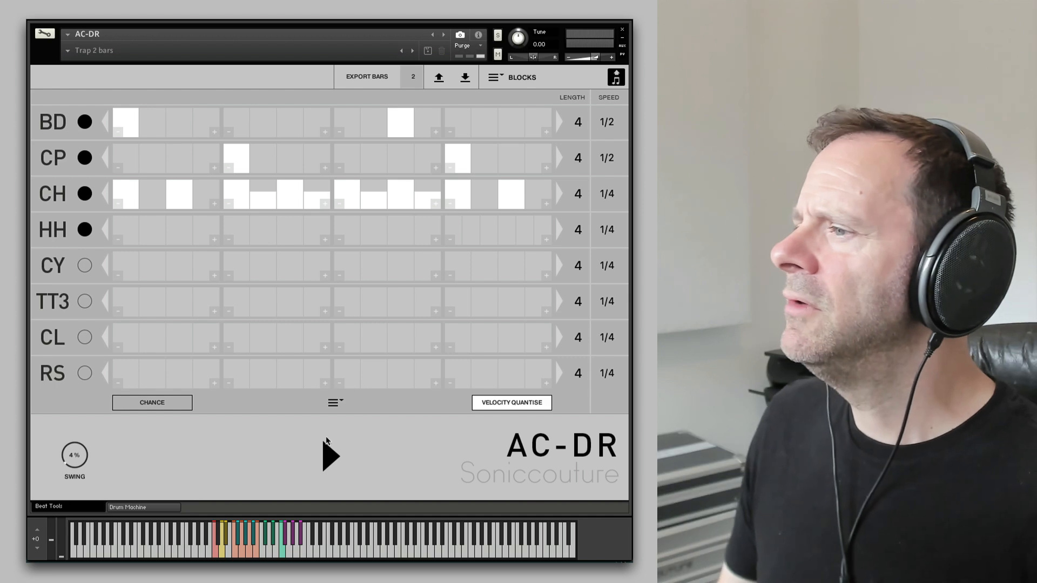
- Remove the softer CH hits so each block keeps only hits on steps 1 and 3, auditioning the beat
{"action": "left_click", "coordinate": [328, 443]}
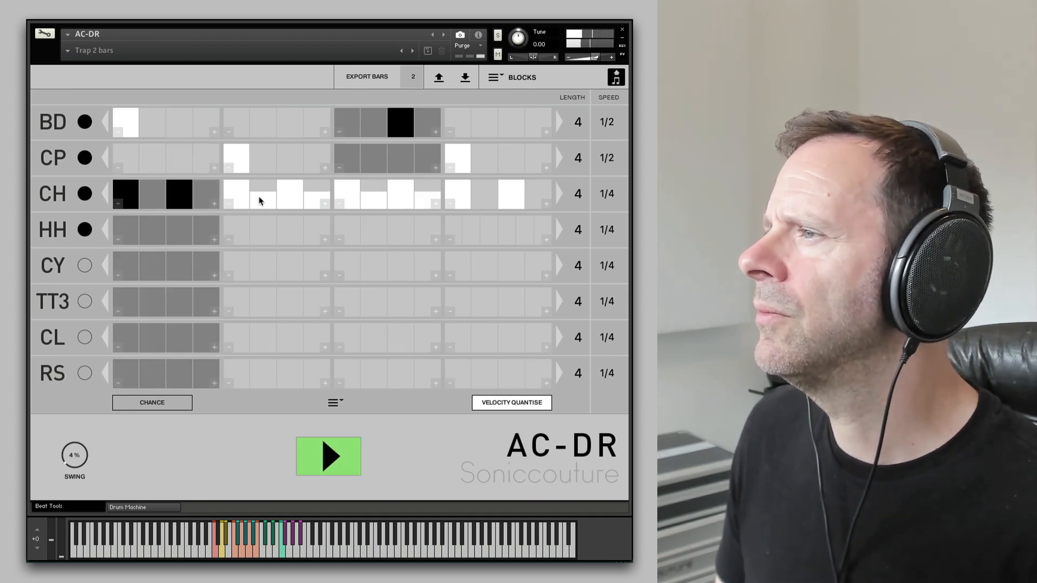
{"action": "left_click", "coordinate": [261, 202]}
{"action": "left_click", "coordinate": [315, 202]}
{"action": "left_click", "coordinate": [374, 201]}
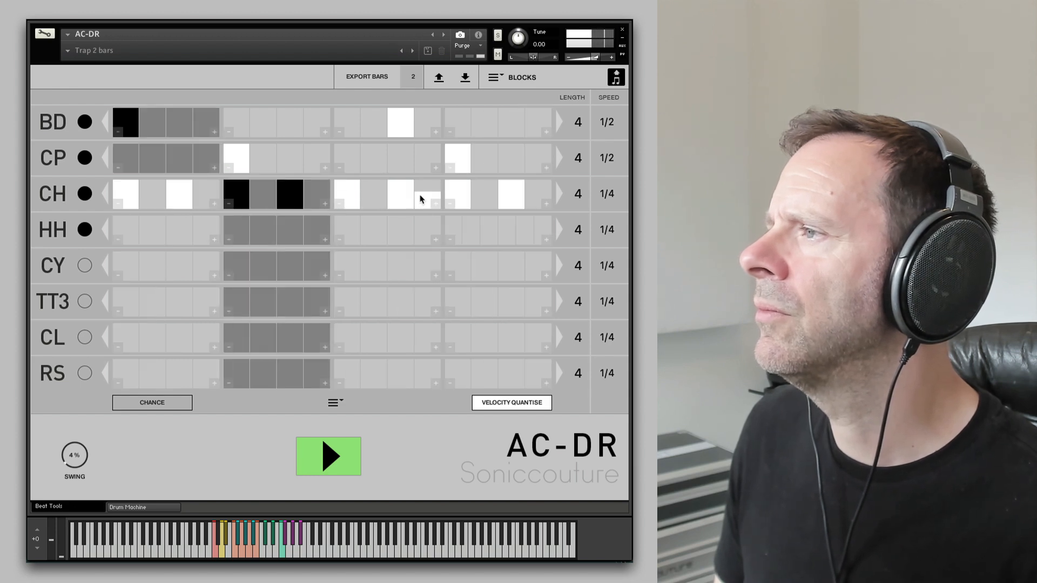
{"action": "left_click", "coordinate": [427, 201]}
{"action": "left_click", "coordinate": [332, 455]}
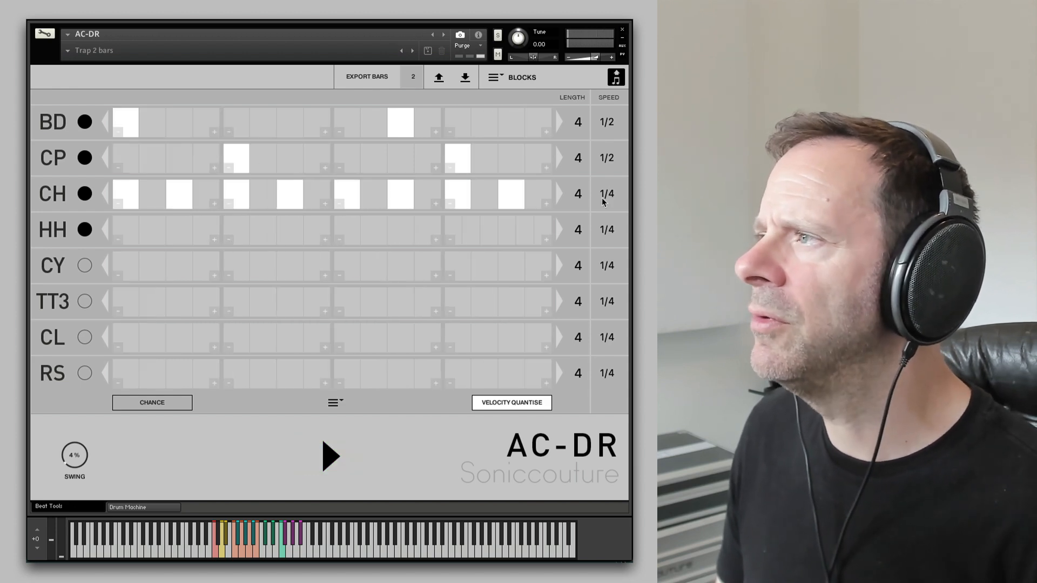
- Try CH speeds of 1/4 T, 1/16 D and 1/2 T while auditioning the beat
{"action": "left_click", "coordinate": [318, 455]}
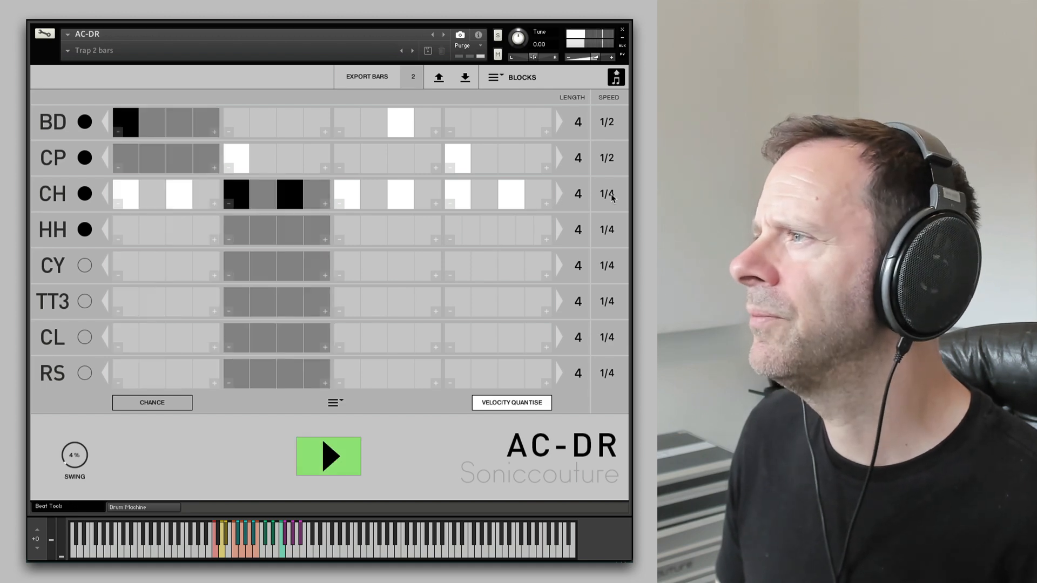
{"action": "left_click", "coordinate": [607, 194]}
{"action": "left_click", "coordinate": [326, 458]}
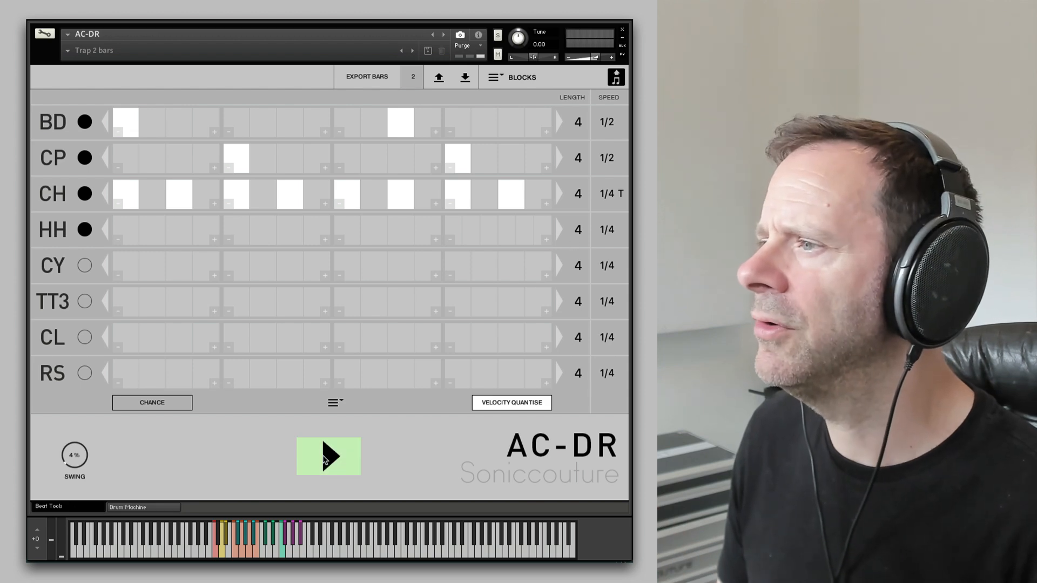
{"action": "left_click", "coordinate": [330, 457]}
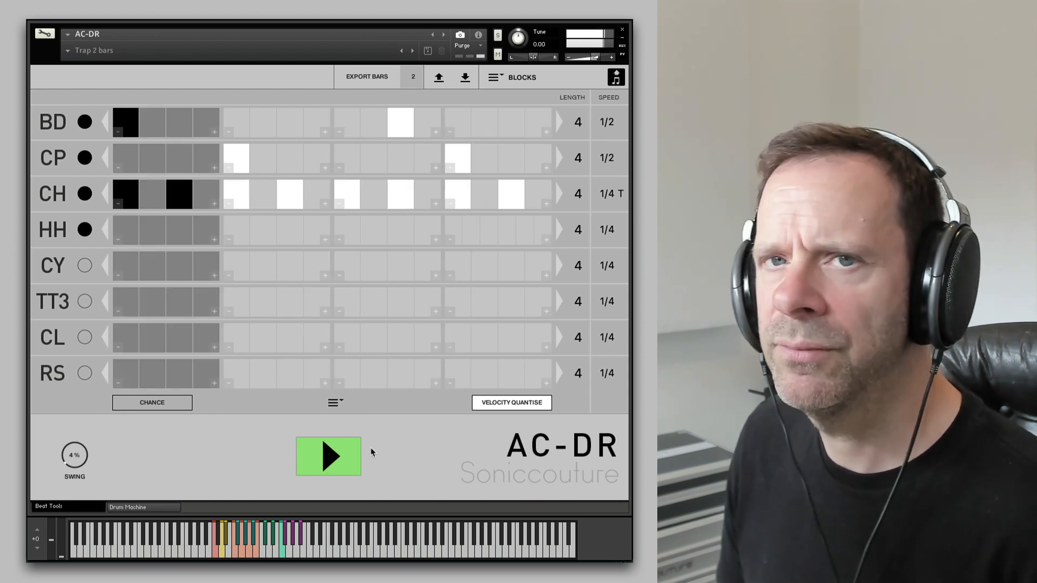
{"action": "left_click", "coordinate": [340, 455]}
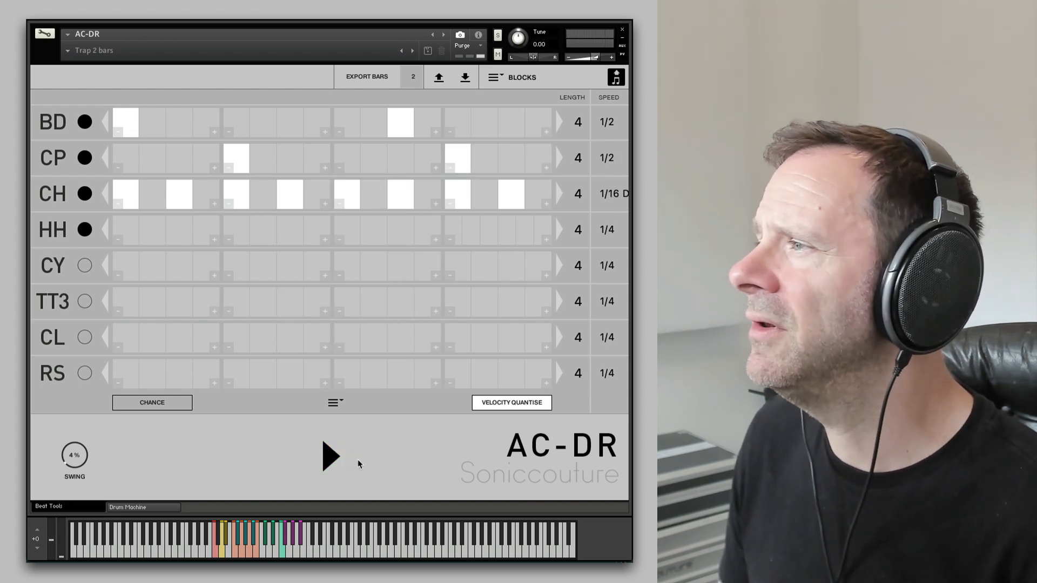
{"action": "left_click", "coordinate": [342, 467]}
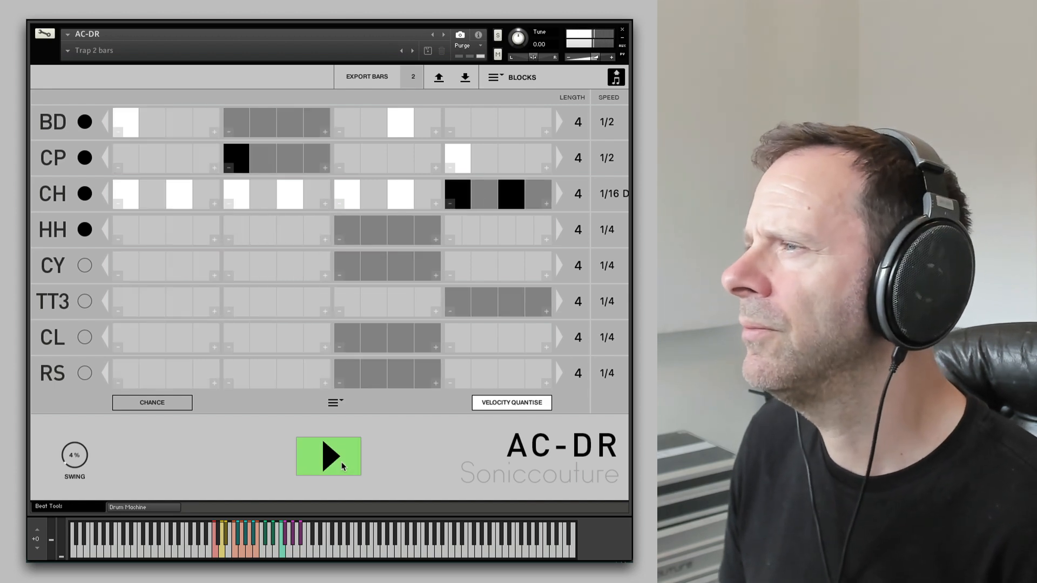
{"action": "left_click_drag", "start_coordinate": [619, 198], "coordinate": [601, 363]}
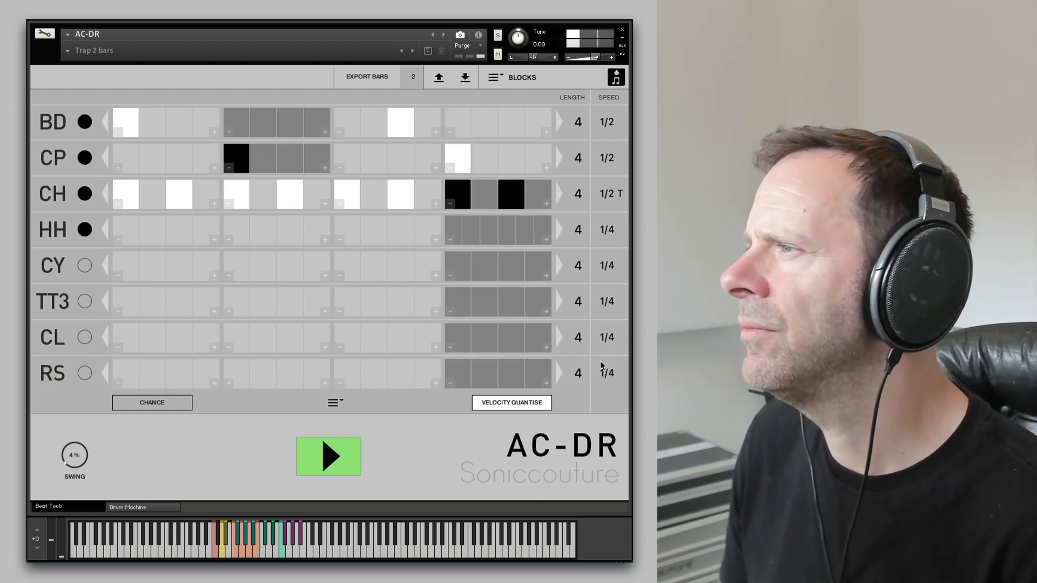
{"action": "left_click", "coordinate": [344, 449]}
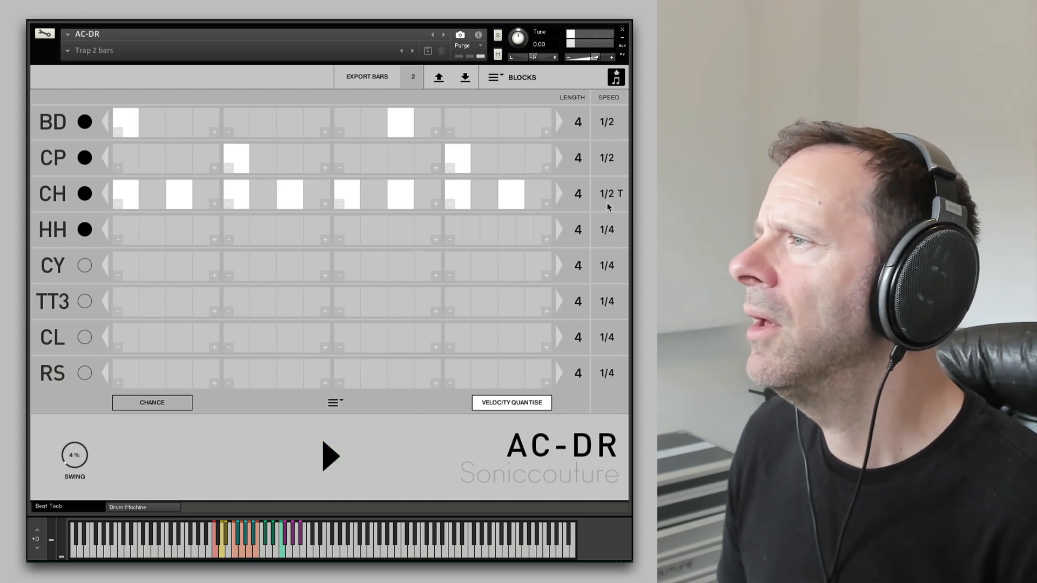
- Set the CH length to 5 blocks and its speed back to 1/4, auditioning the beat
{"action": "scroll", "coordinate": [581, 187], "scroll_direction": "up", "scroll_amount": 1}
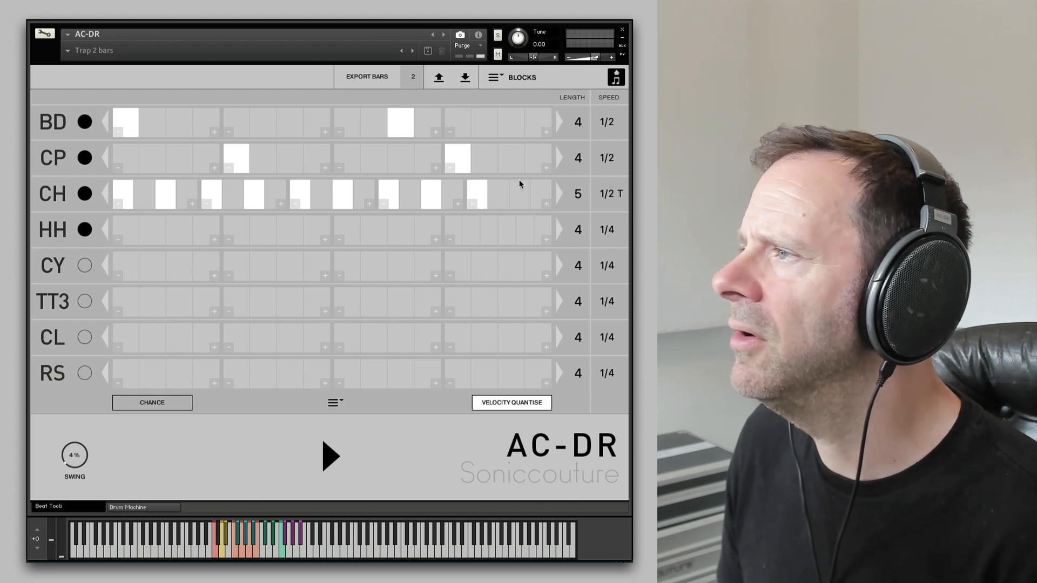
{"action": "left_click", "coordinate": [345, 451]}
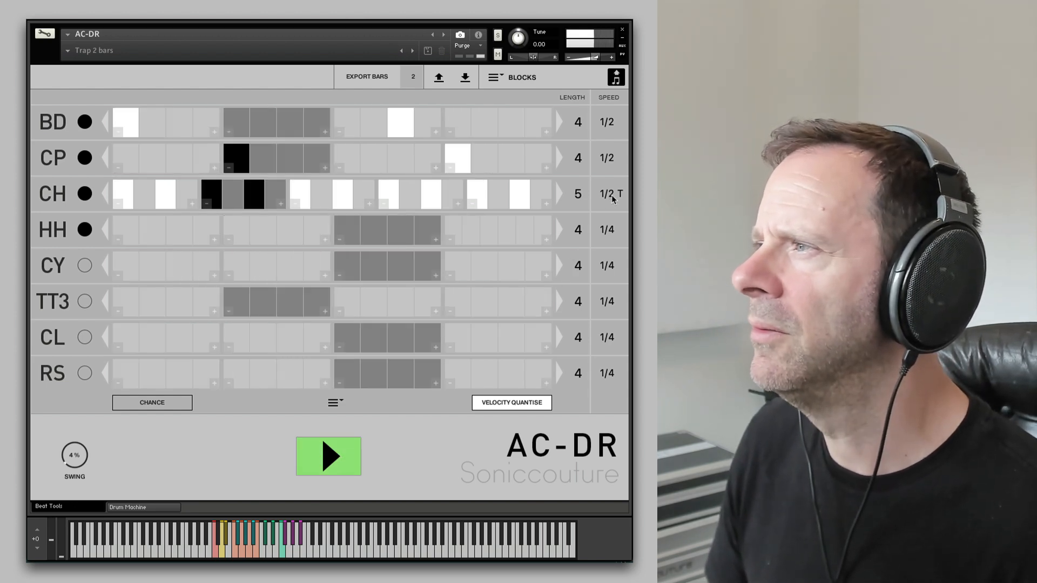
{"action": "mouse_move", "coordinate": [613, 195]}
{"action": "left_mouse_down"}
{"action": "mouse_move", "coordinate": [611, 209]}
{"action": "mouse_move", "coordinate": [615, 197]}
{"action": "left_mouse_up"}
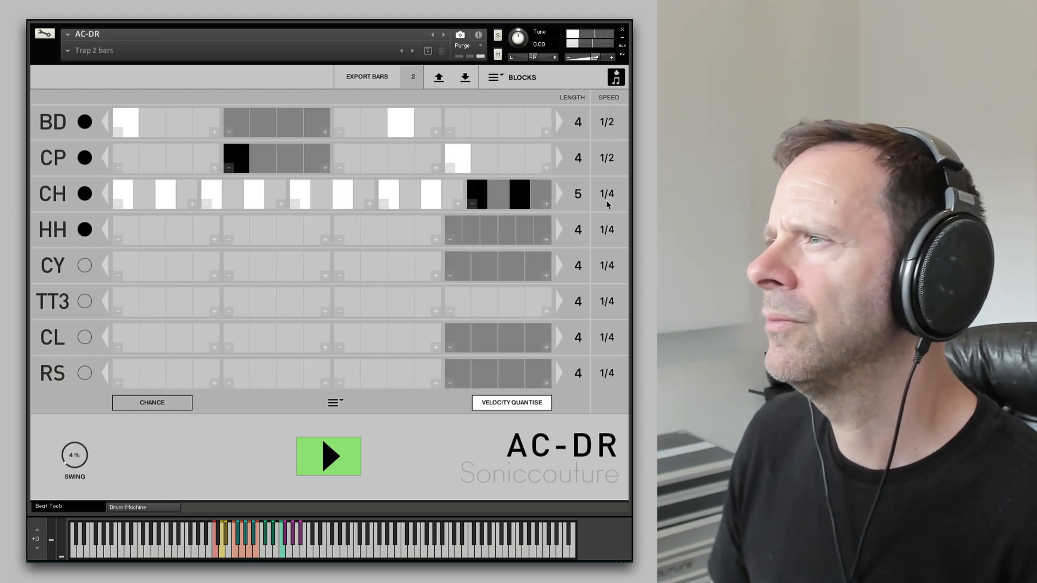
{"action": "left_click", "coordinate": [321, 456]}
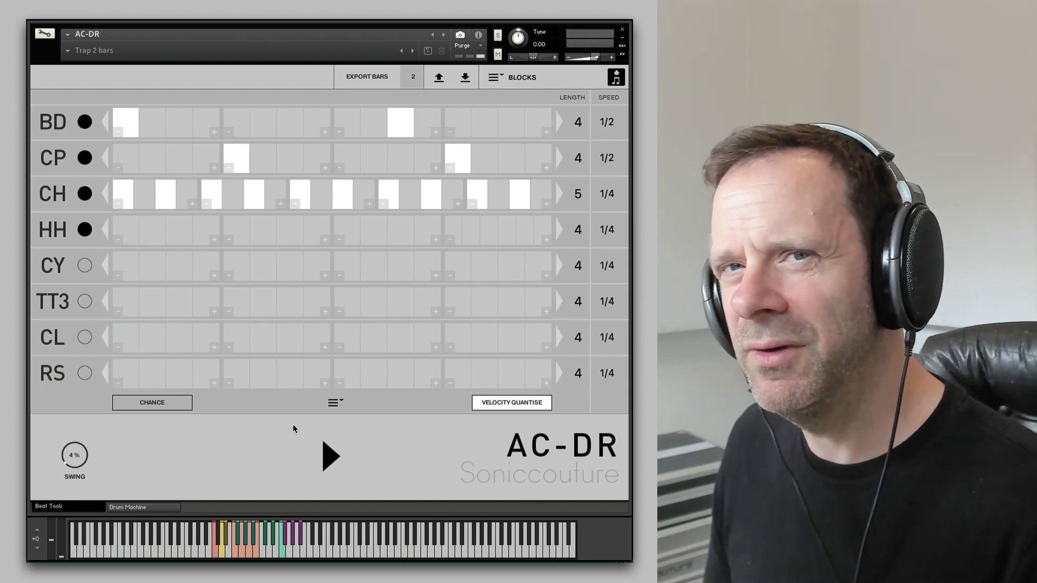
- Extend the CH length to 7 blocks and add hits in the new blocks while the beat plays
{"action": "left_click", "coordinate": [331, 458]}
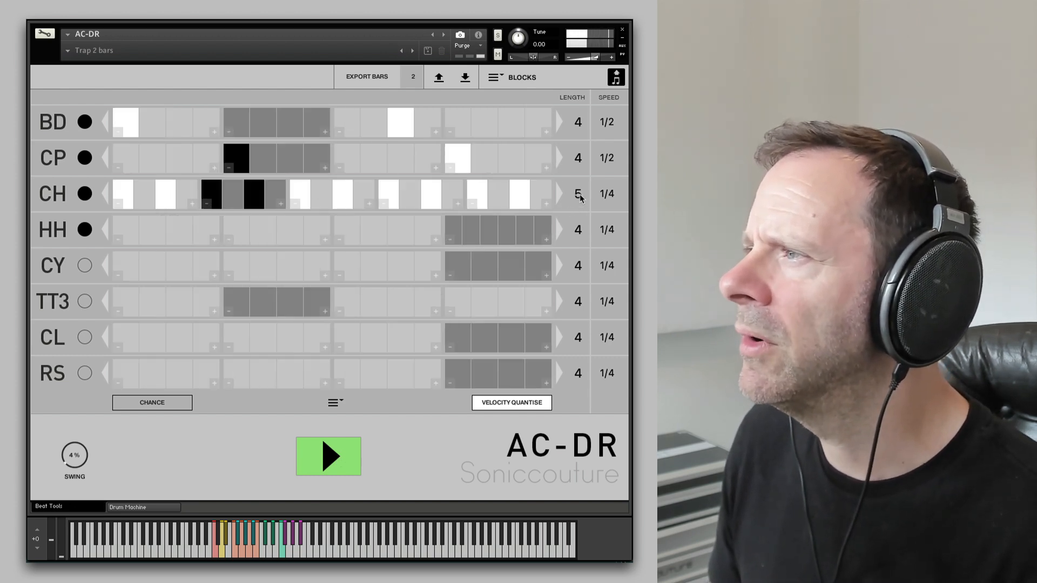
{"action": "left_click_drag", "start_coordinate": [580, 195], "coordinate": [585, 182]}
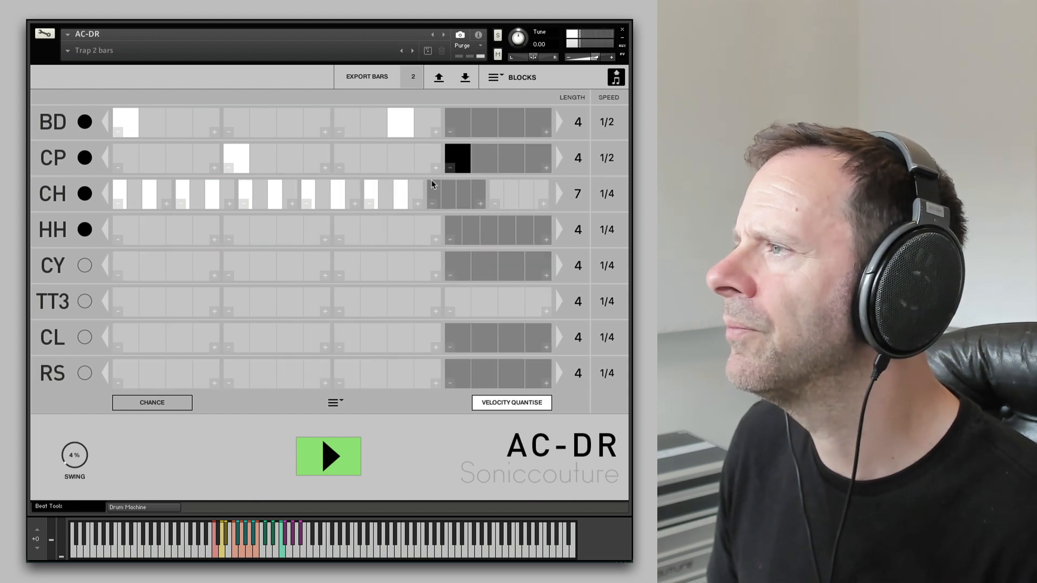
{"action": "left_click", "coordinate": [433, 182]}
{"action": "left_click", "coordinate": [464, 183]}
{"action": "left_click", "coordinate": [495, 183]}
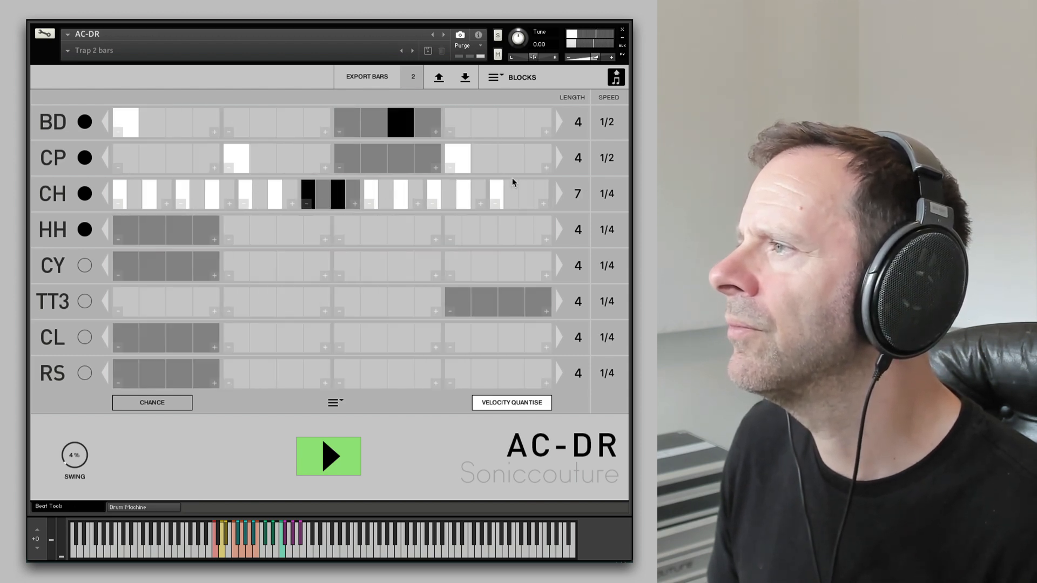
{"action": "left_click", "coordinate": [525, 186]}
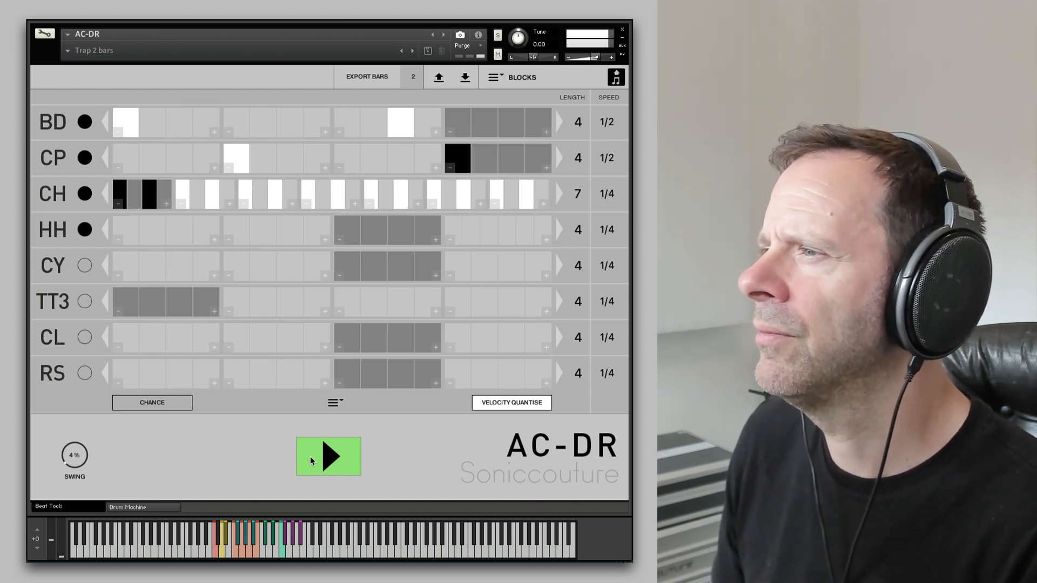
- Build a rising hi-hat roll with increasing velocities in the last CH block and audition the beat
{"action": "left_click", "coordinate": [509, 193]}
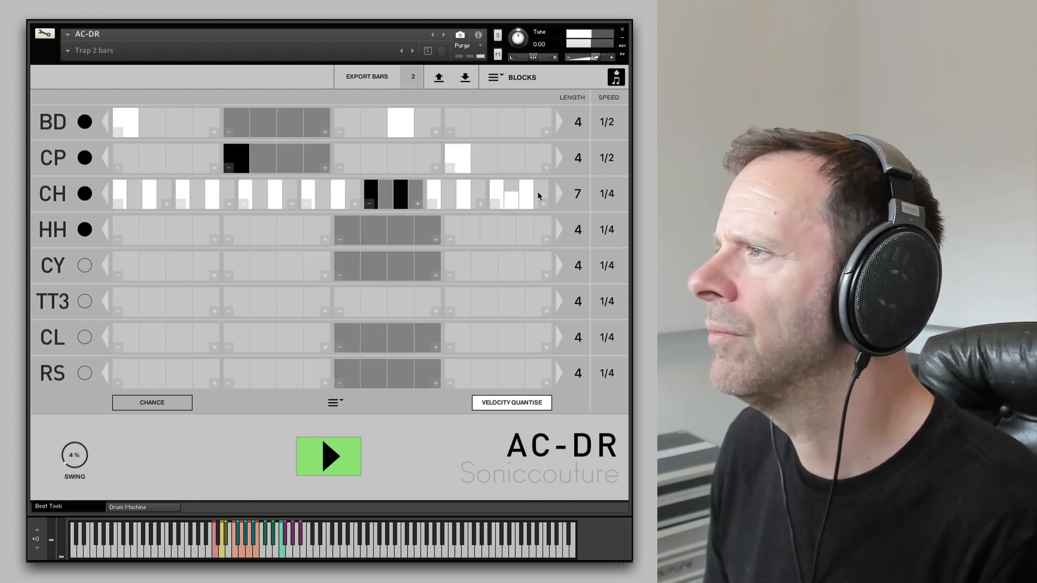
{"action": "left_click", "coordinate": [538, 196]}
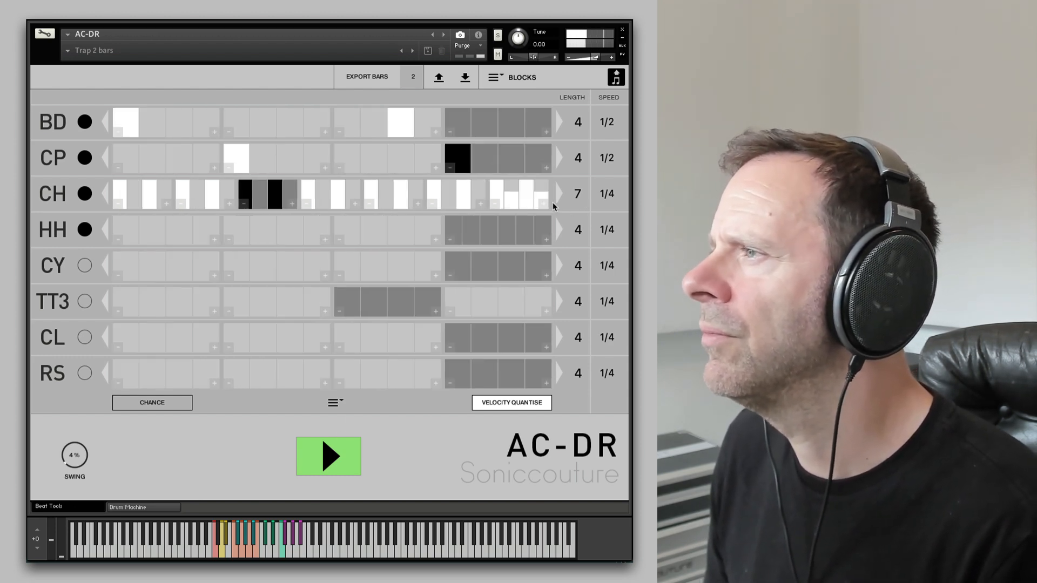
{"action": "left_click", "coordinate": [543, 205]}
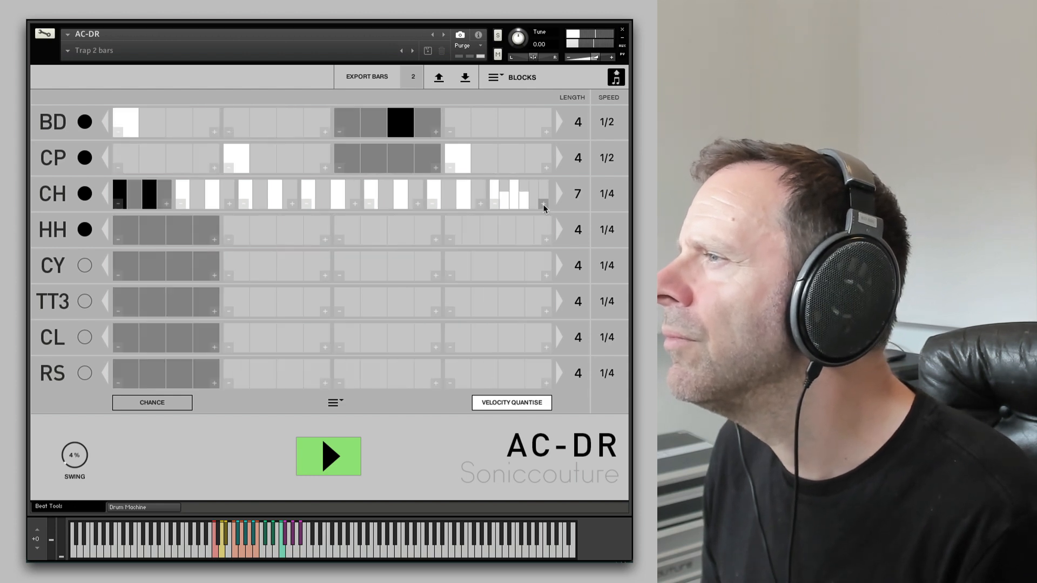
{"action": "left_click", "coordinate": [537, 188]}
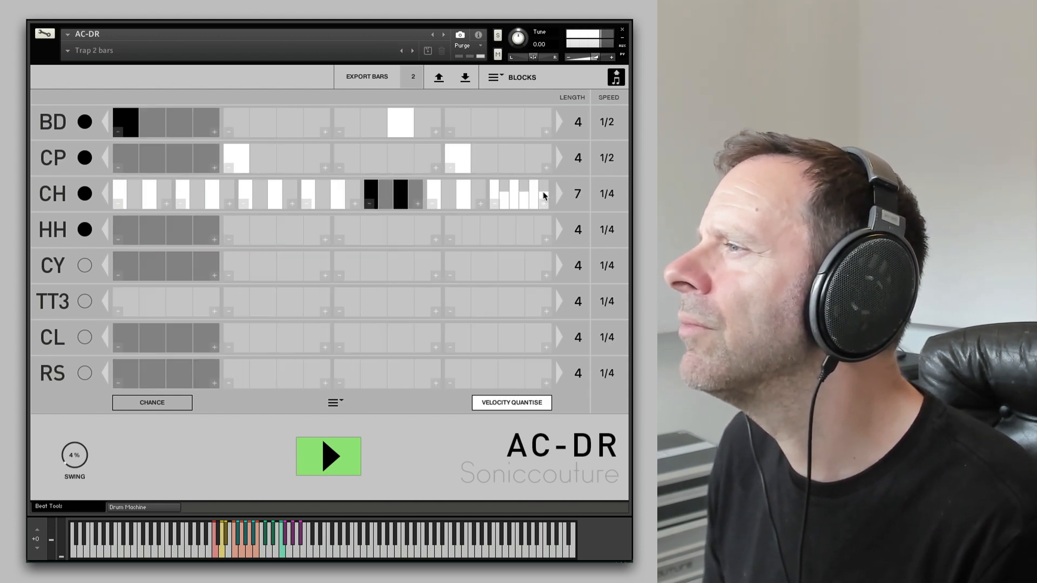
{"action": "left_click", "coordinate": [544, 204]}
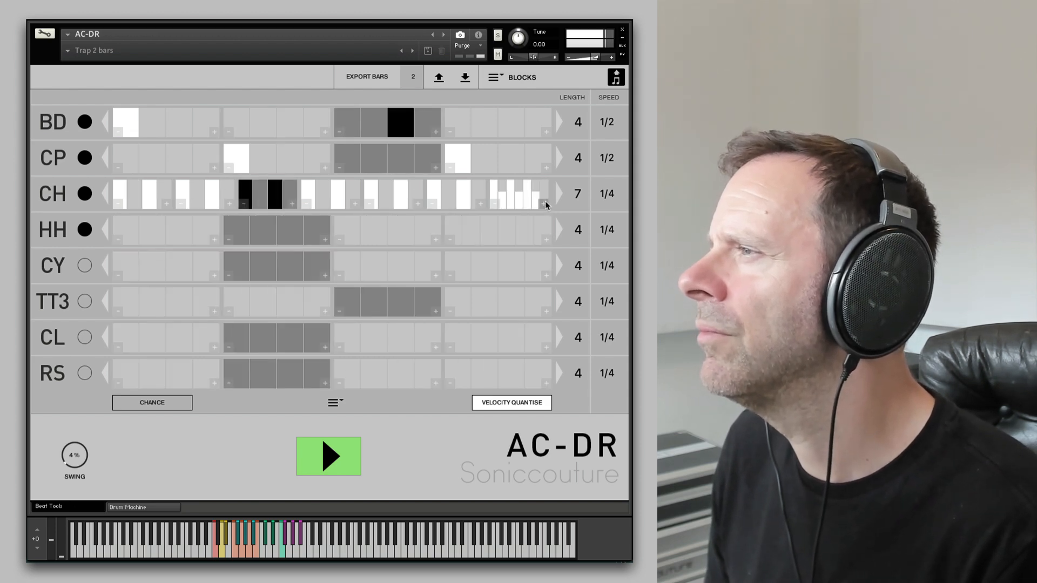
{"action": "left_click", "coordinate": [543, 206]}
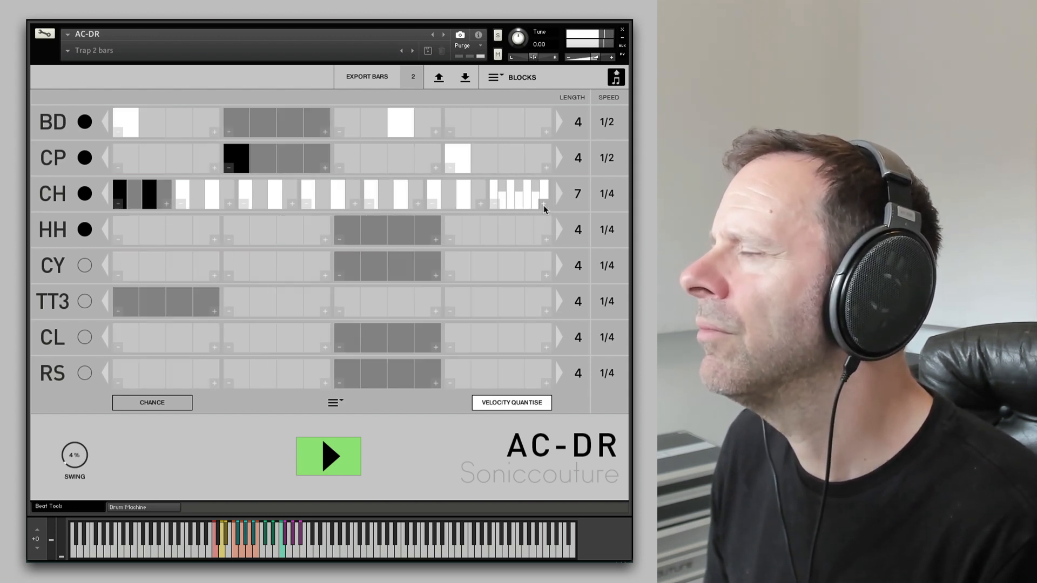
{"action": "left_click", "coordinate": [544, 205]}
{"action": "left_click", "coordinate": [544, 194]}
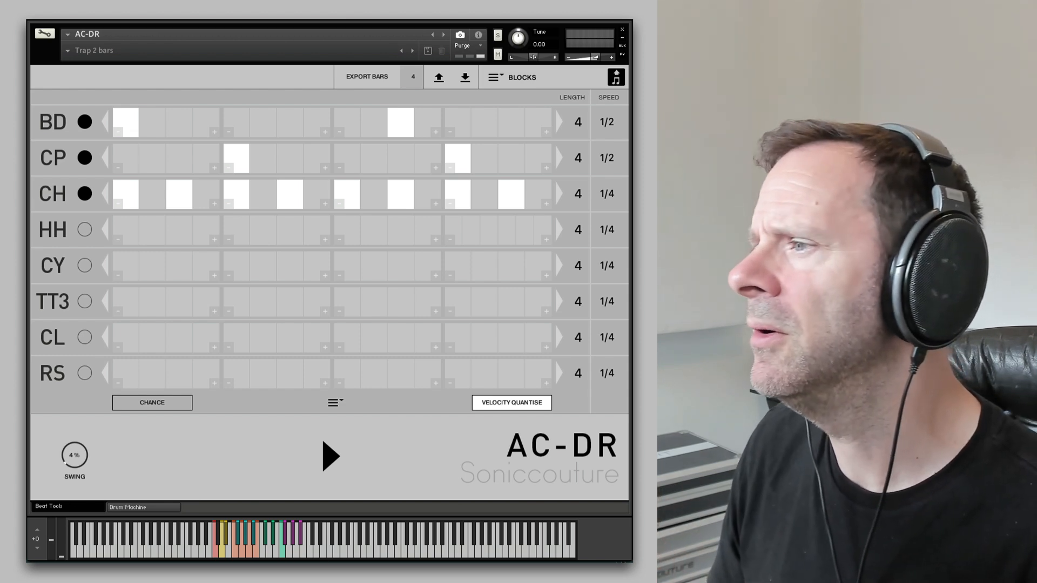
{"action": "left_click", "coordinate": [329, 459]}
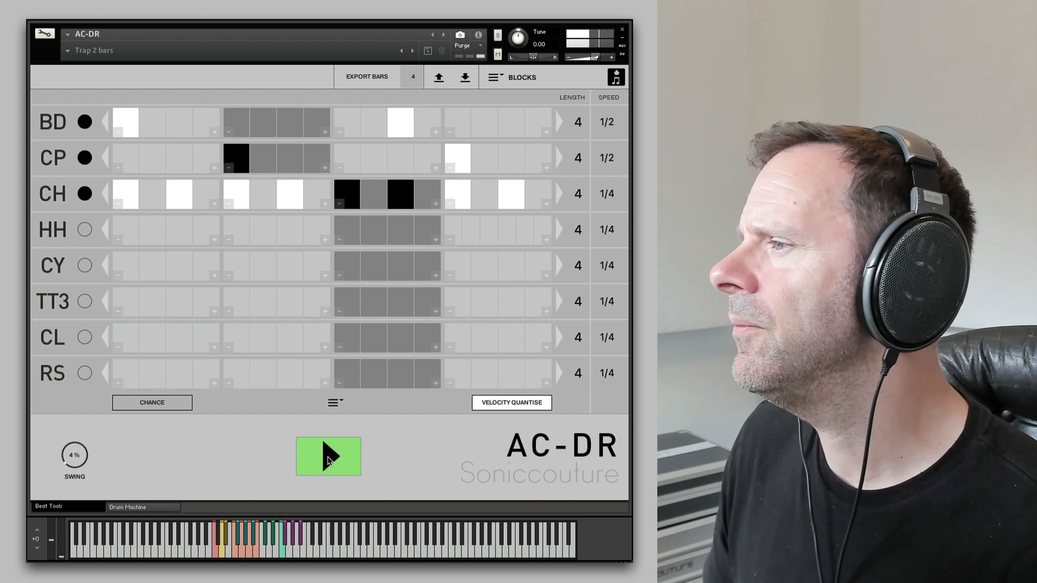
- Set the BD and CP row lengths to 8 blocks and audition the beat
{"action": "left_click", "coordinate": [329, 458]}
{"action": "scroll", "coordinate": [584, 110], "scroll_direction": "up", "scroll_amount": 3}
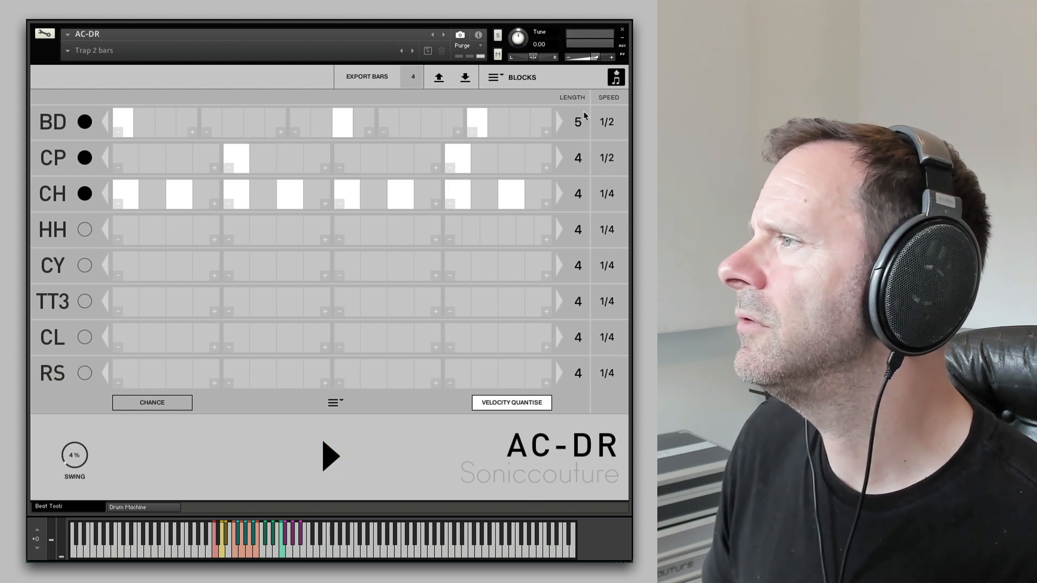
{"action": "scroll", "coordinate": [586, 111], "scroll_direction": "down", "scroll_amount": 1}
{"action": "scroll", "coordinate": [588, 111], "scroll_direction": "up", "scroll_amount": 2}
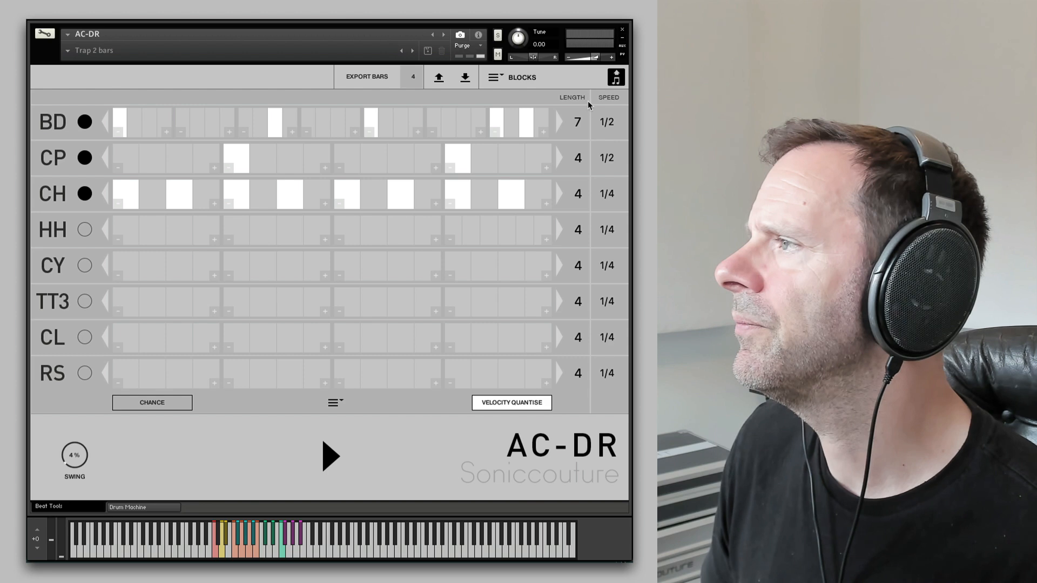
{"action": "scroll", "coordinate": [585, 143], "scroll_direction": "up", "scroll_amount": 3}
{"action": "scroll", "coordinate": [586, 142], "scroll_direction": "up", "scroll_amount": 1}
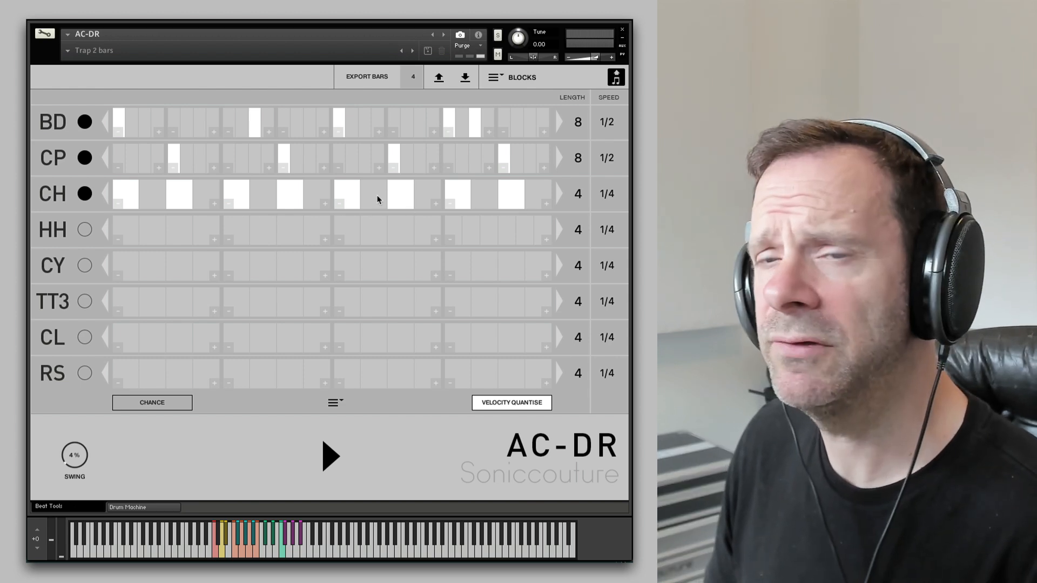
{"action": "left_click", "coordinate": [349, 474]}
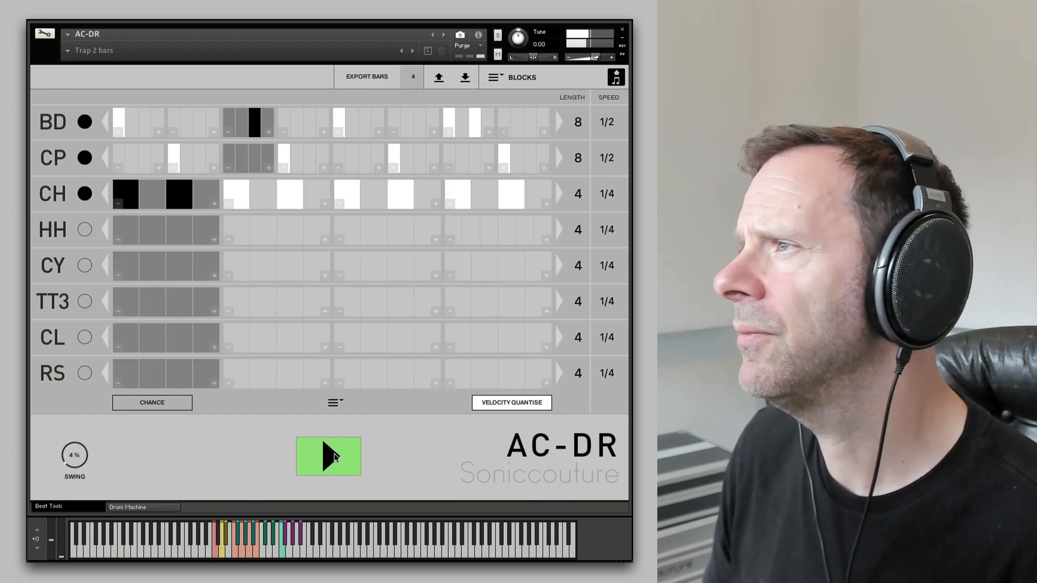
{"action": "left_click", "coordinate": [332, 457]}
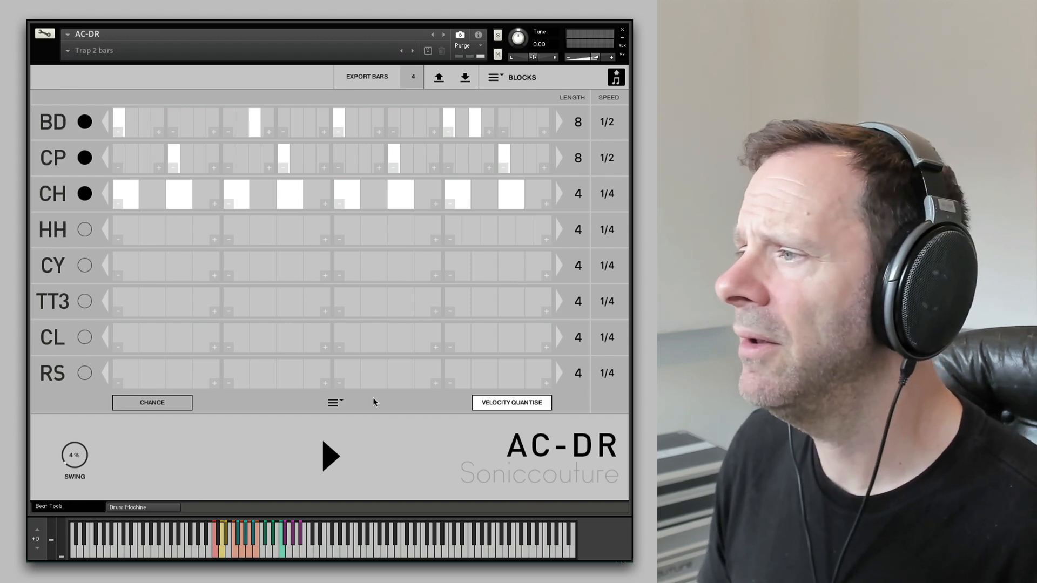
{"action": "left_click", "coordinate": [345, 450]}
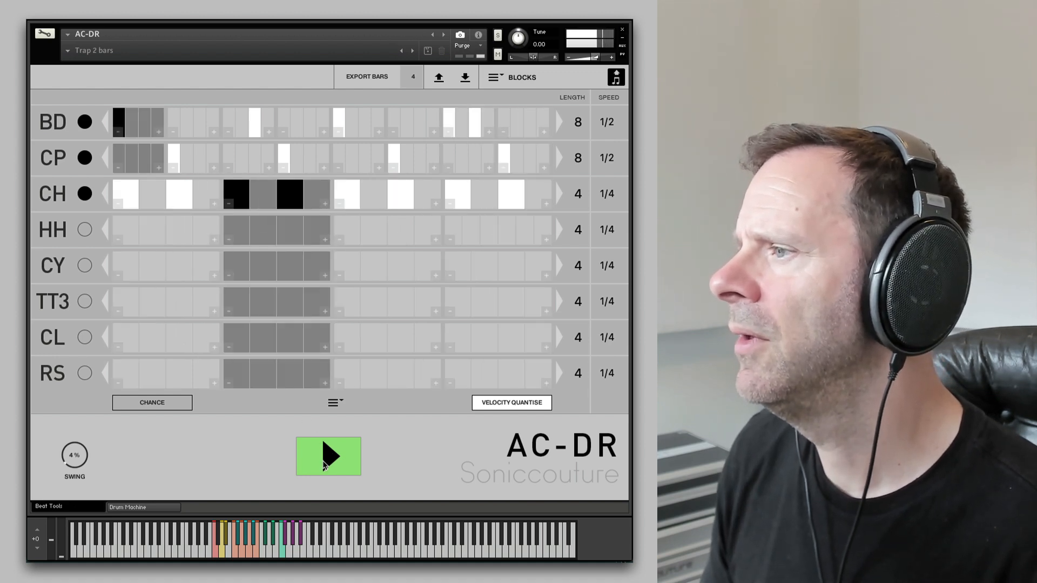
{"action": "left_click", "coordinate": [324, 452]}
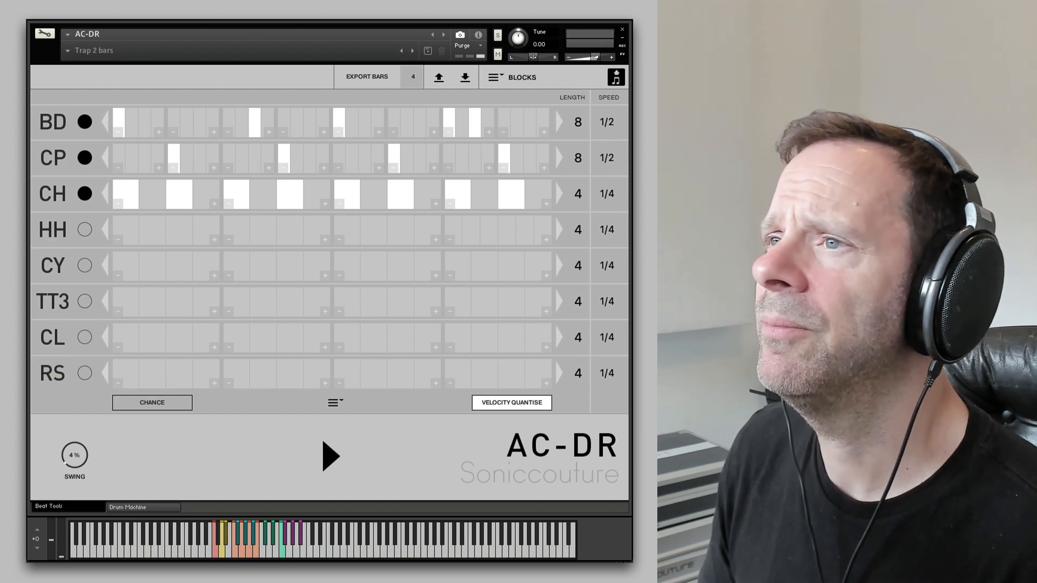
- Switch to the Cubase project, zoom in on the AC-DR MIDI part and play it from the start
{"action": "left_click_drag", "start_coordinate": [316, 71], "coordinate": [250, 70]}
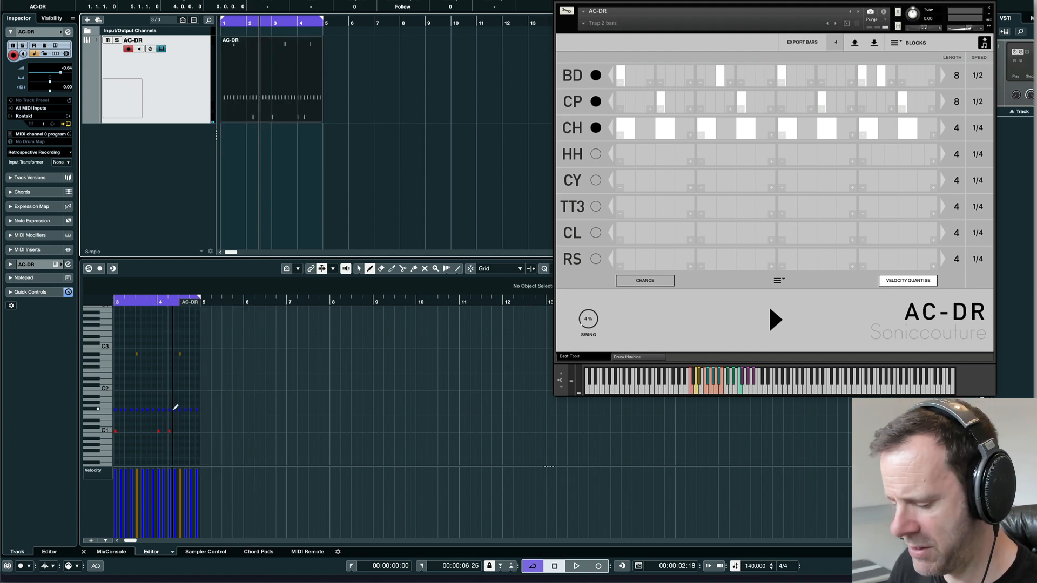
{"action": "key", "text": "h"}
{"action": "key", "text": "h"}
{"action": "key", "text": "h"}
{"action": "key", "text": "h"}
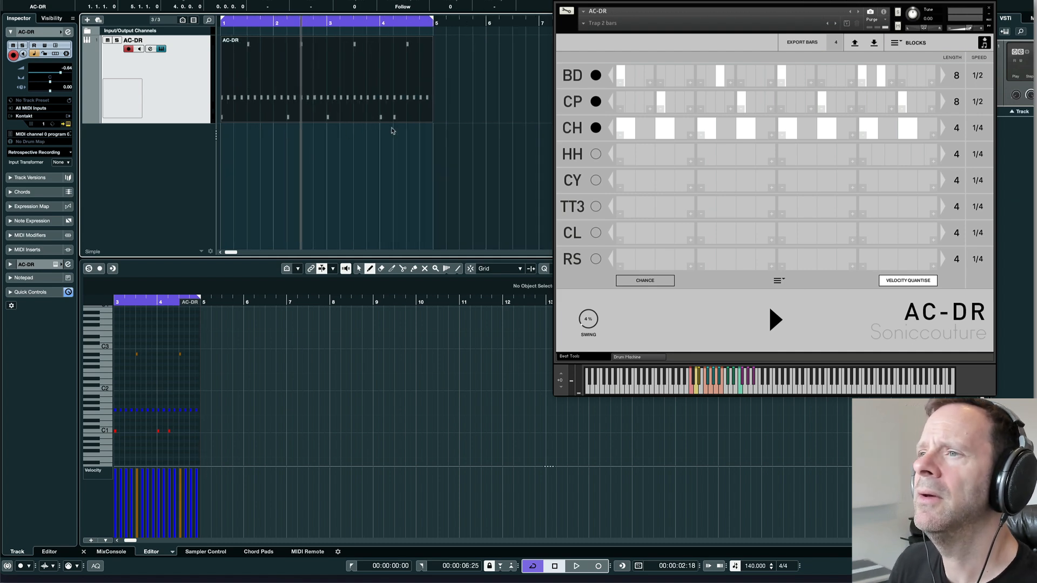
{"action": "key", "text": "Home"}
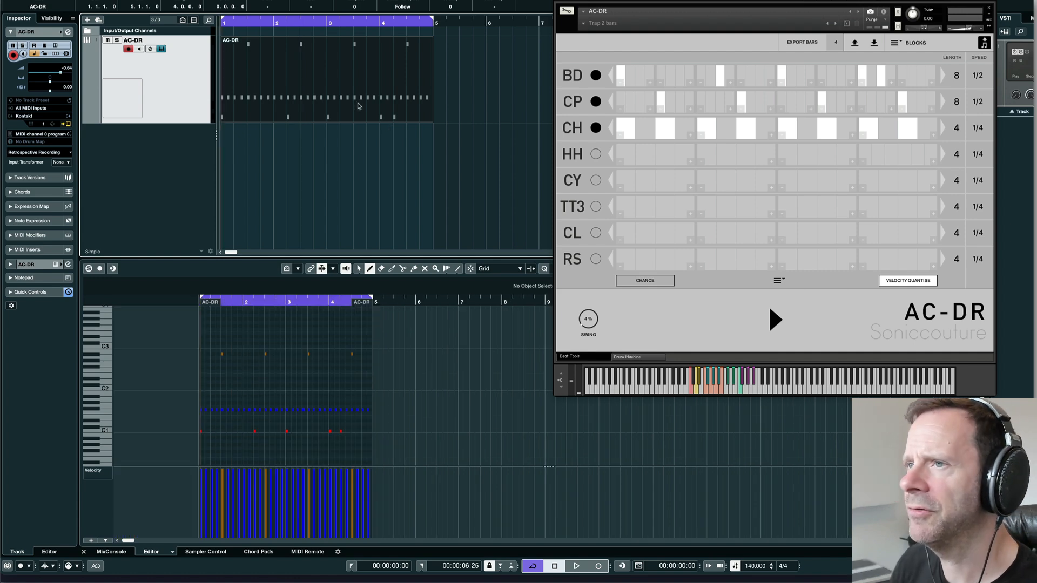
{"action": "key", "text": "space"}
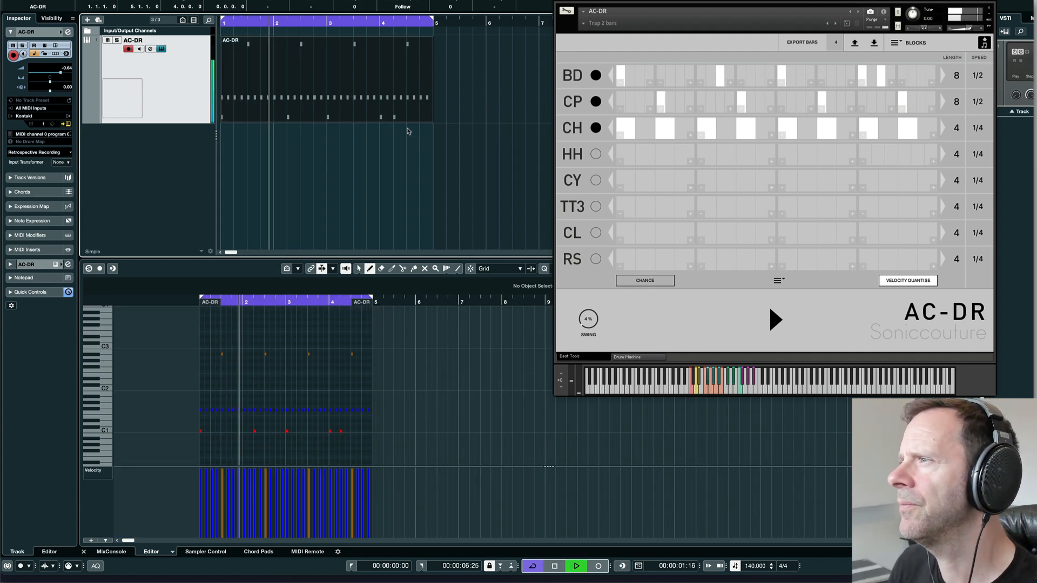
{"action": "key", "text": "space"}
- Set the CH row length to 8 blocks and audition the beat
{"action": "left_click_drag", "start_coordinate": [962, 130], "coordinate": [966, 112]}
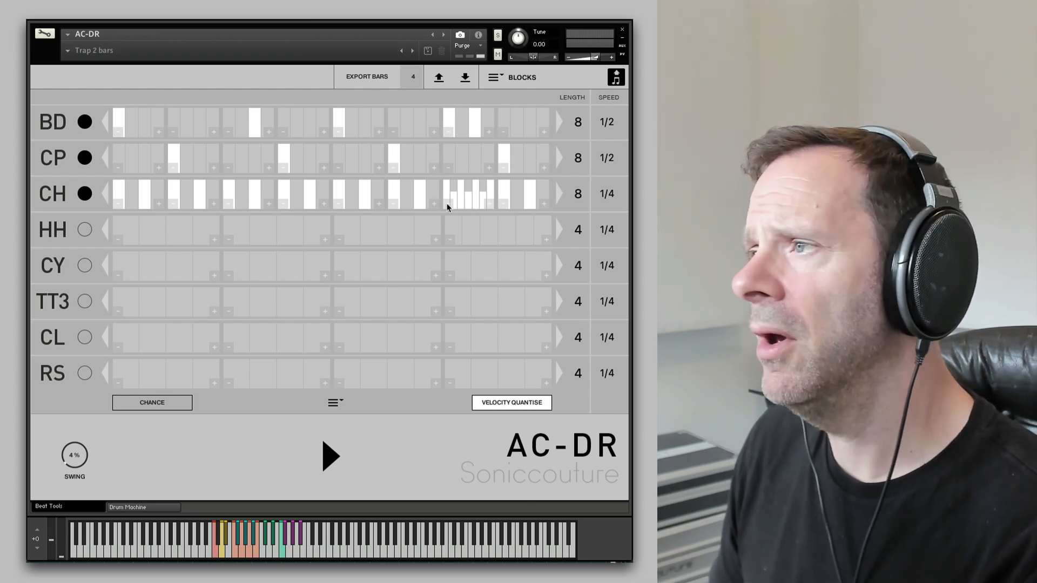
{"action": "left_click", "coordinate": [325, 453]}
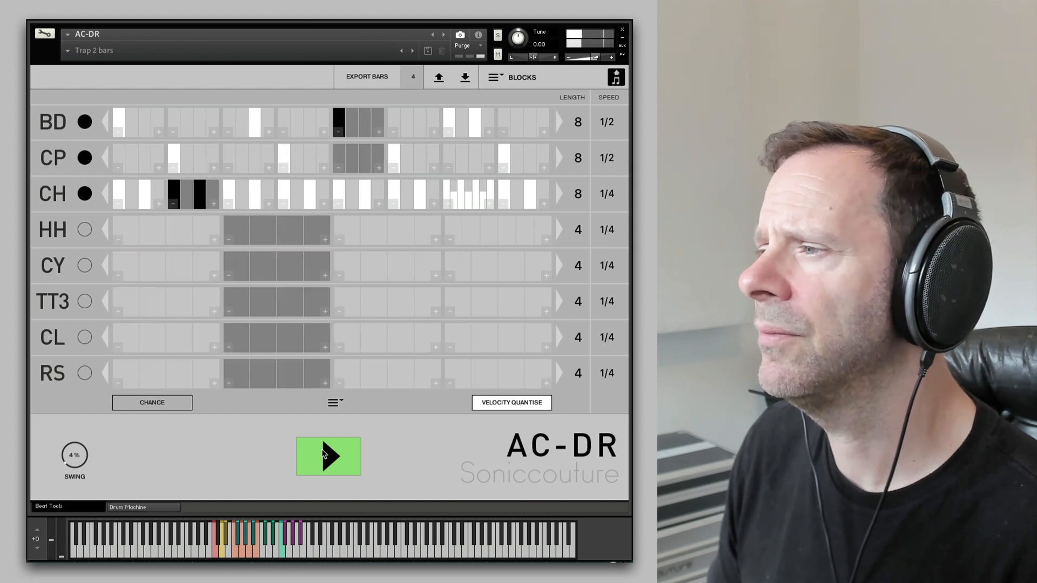
{"action": "left_click", "coordinate": [325, 454]}
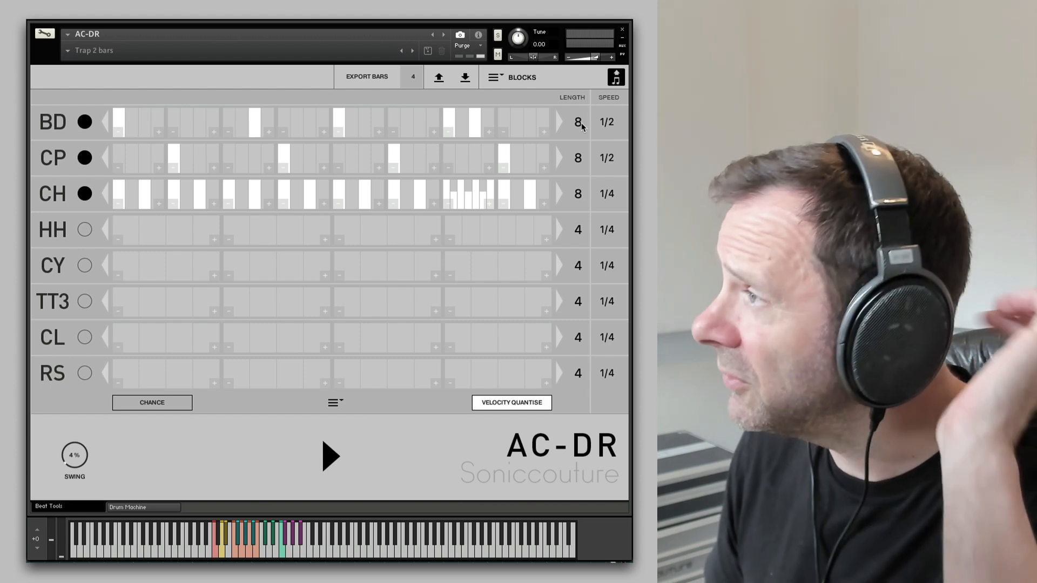
- Try BD and CP lengths of 16 blocks, then return them to 8
{"action": "left_click_drag", "start_coordinate": [582, 127], "coordinate": [600, 76]}
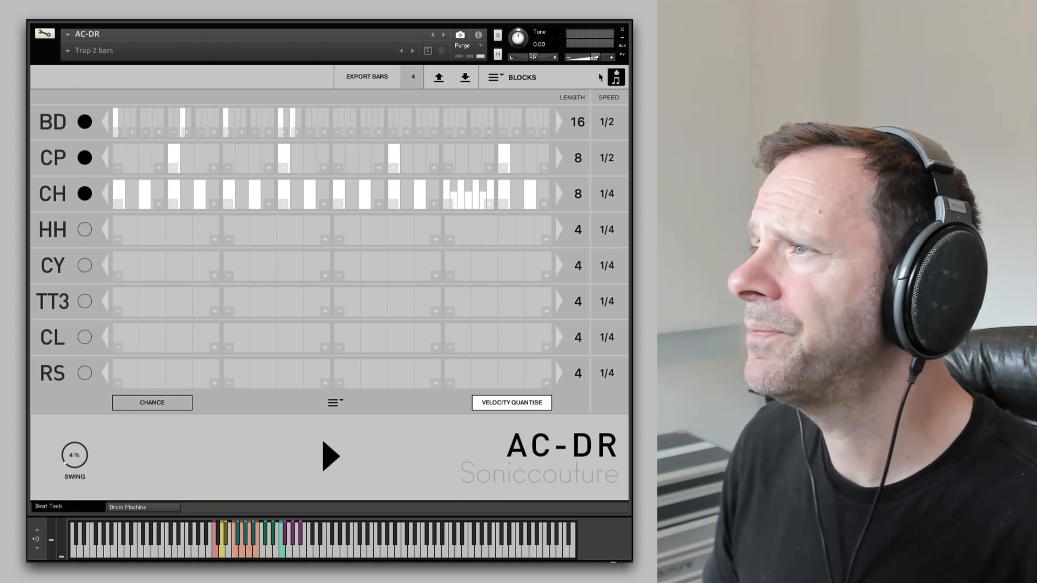
{"action": "left_click_drag", "start_coordinate": [582, 156], "coordinate": [590, 108]}
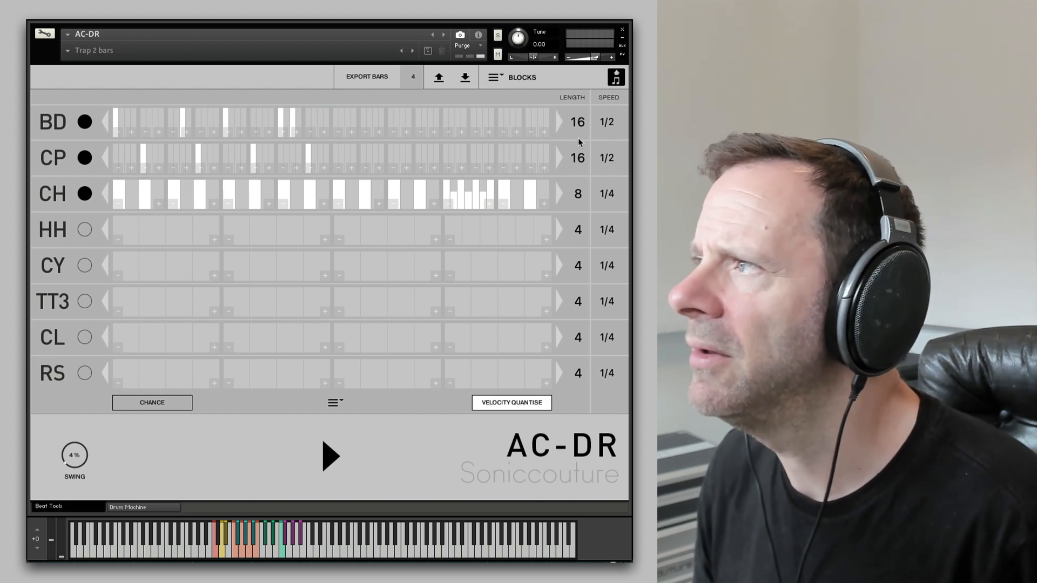
{"action": "left_click_drag", "start_coordinate": [575, 123], "coordinate": [578, 205]}
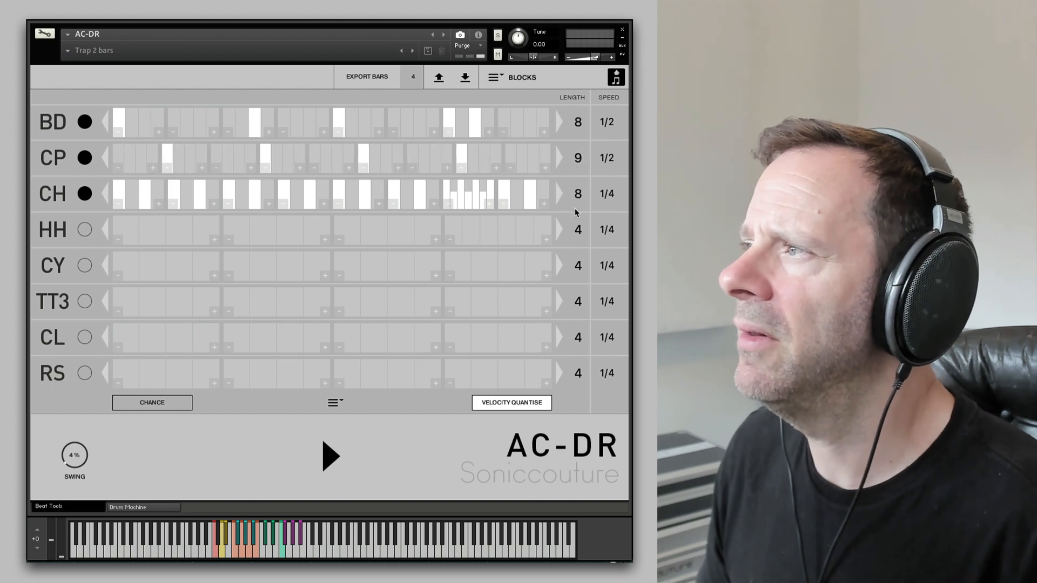
- Start and stop playback to audition the beat again
{"action": "left_click", "coordinate": [340, 458]}
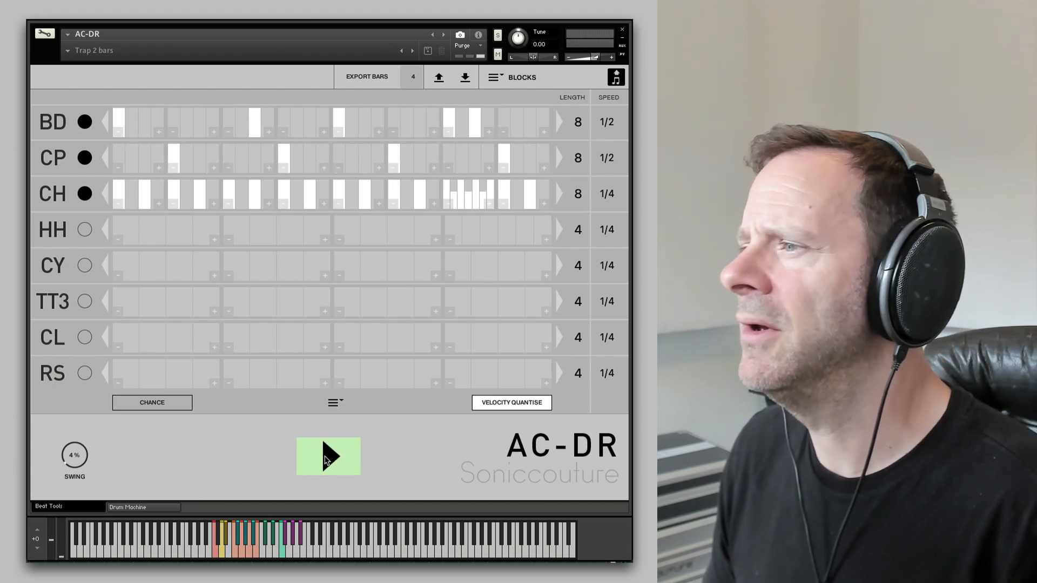
{"action": "left_click", "coordinate": [342, 459]}
{"action": "left_click", "coordinate": [342, 459]}
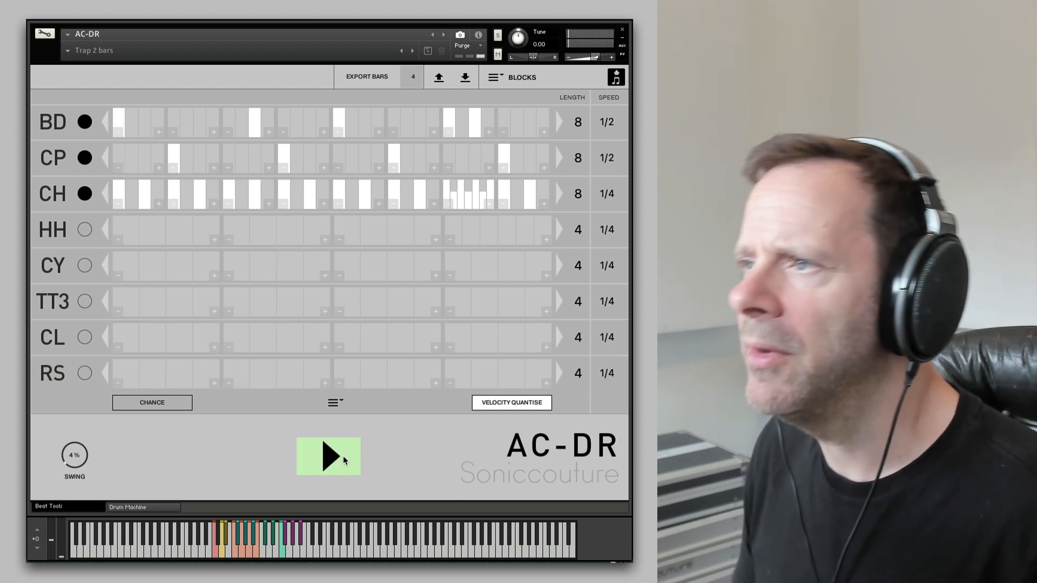